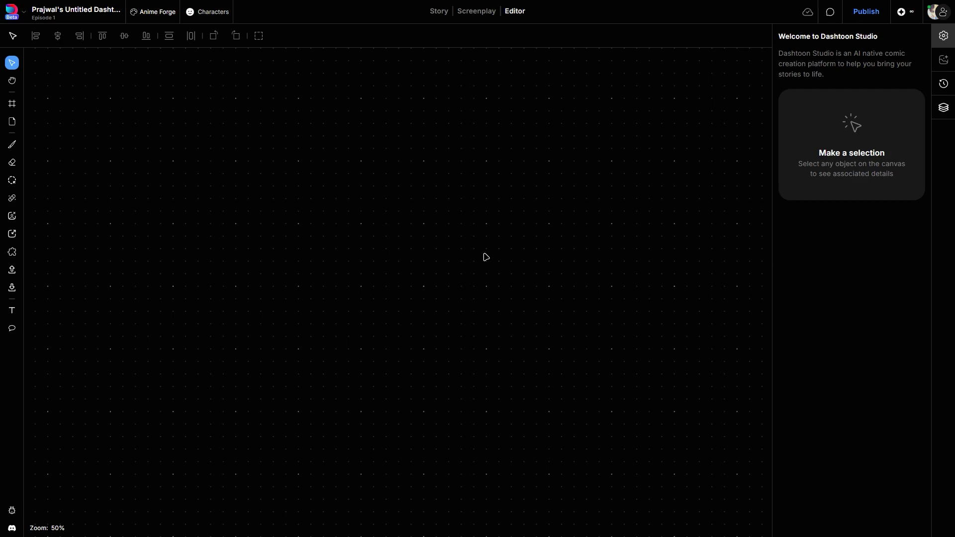
Place a 1024 x 1024 generation frame on the canvas and set it to produce four images.
click(13, 104)
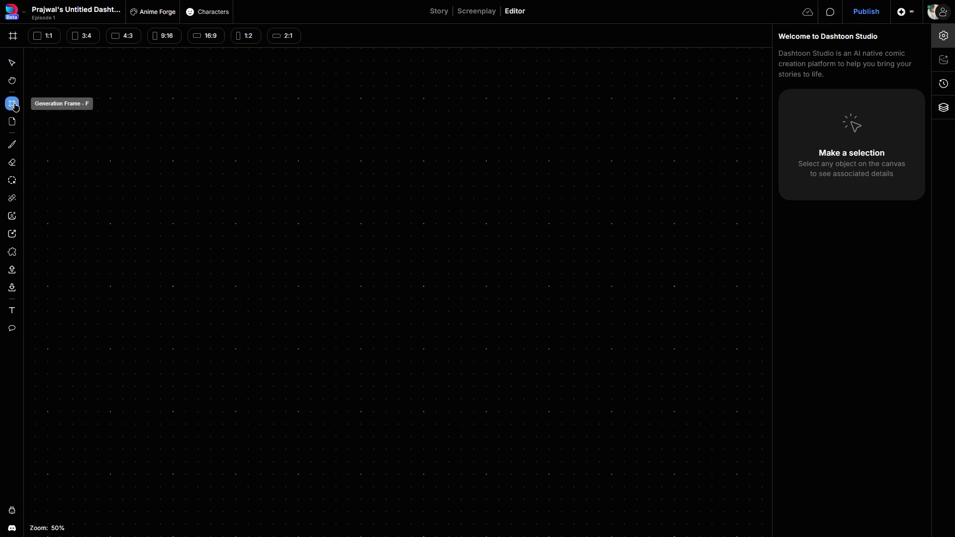
click(290, 272)
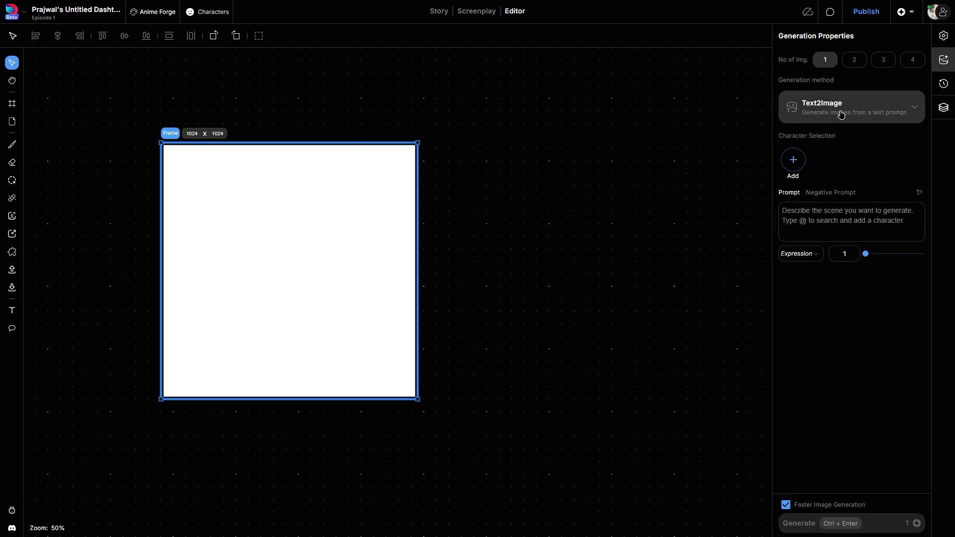
click(913, 60)
Generate images from the prompt "portrait shot of a young man with black hair, wearing a white shirt, garden in the background,".
click(825, 214)
text(p)
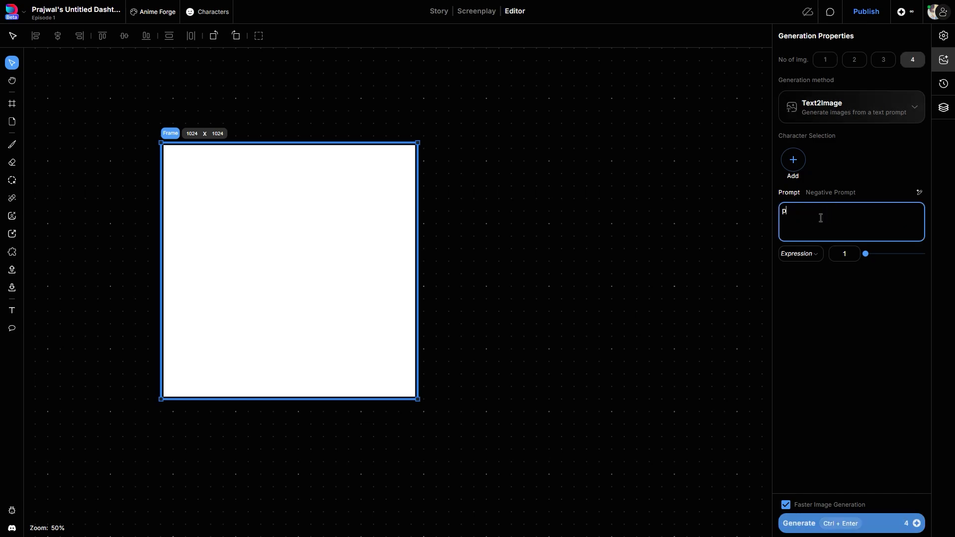
text(ortrait shot of a you)
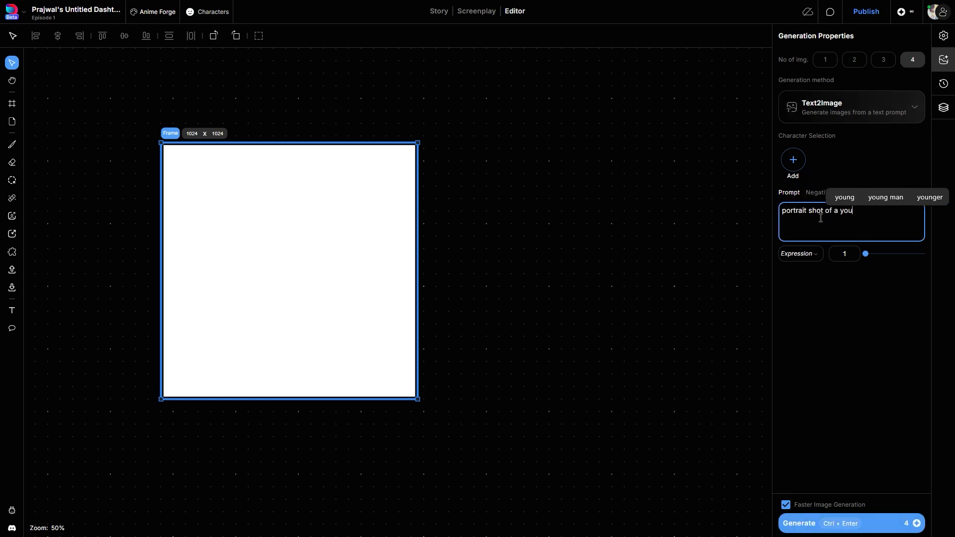
text(ng man with black hair, wearing)
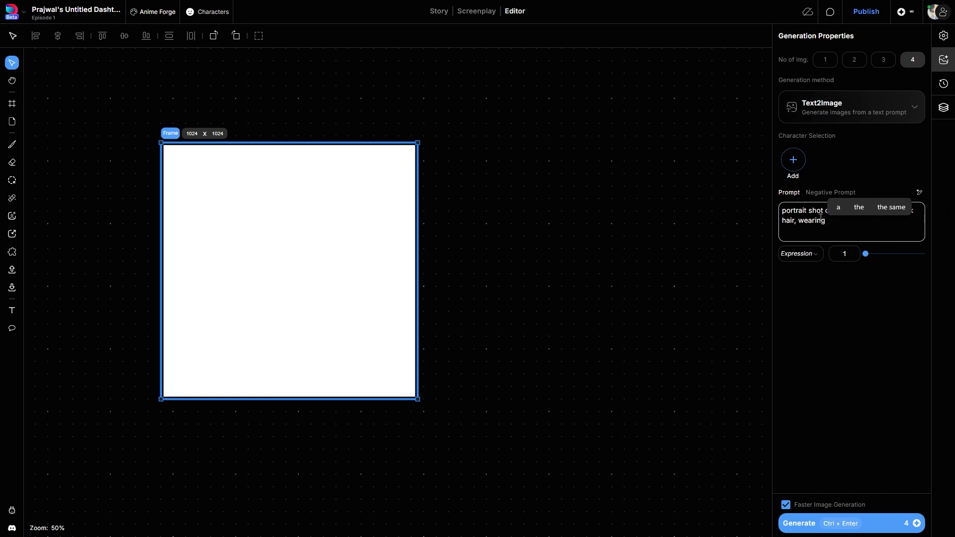
text( a white shirt, garden in the background,)
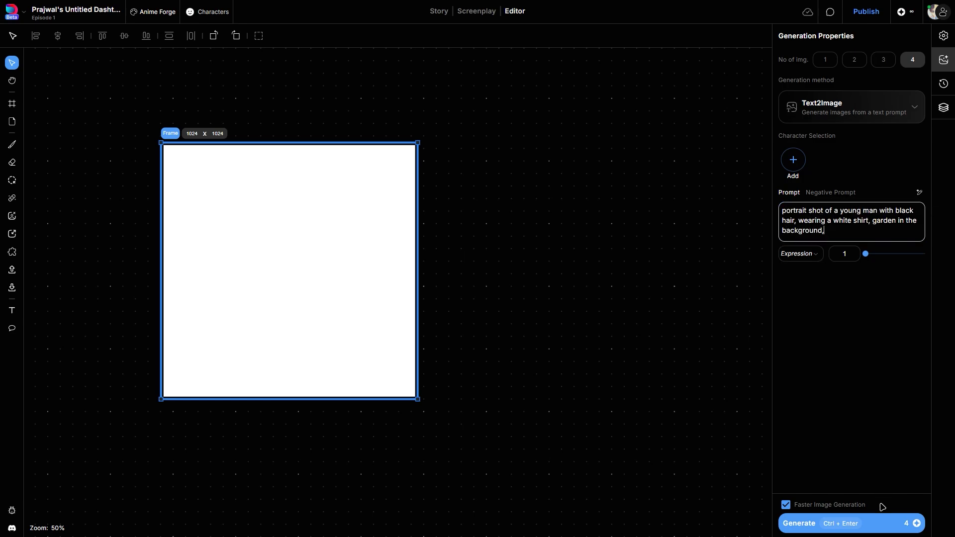
click(881, 527)
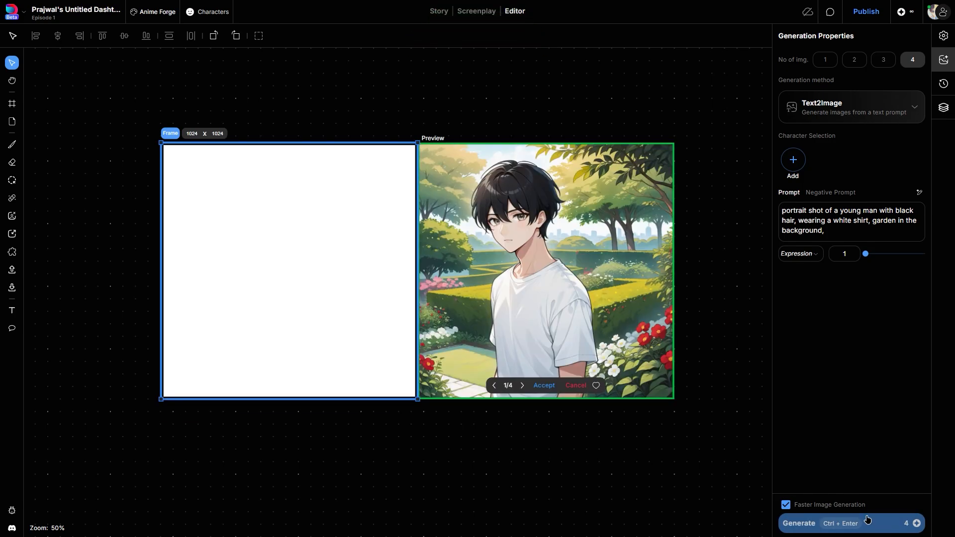
Go through the four generated portraits and accept the second one into the frame.
click(523, 386)
click(522, 386)
click(522, 385)
click(522, 386)
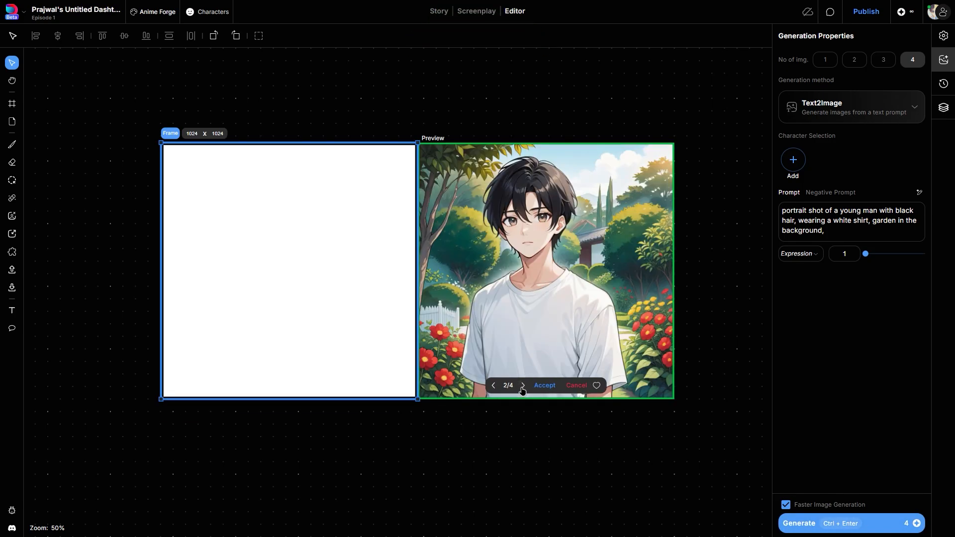
click(545, 386)
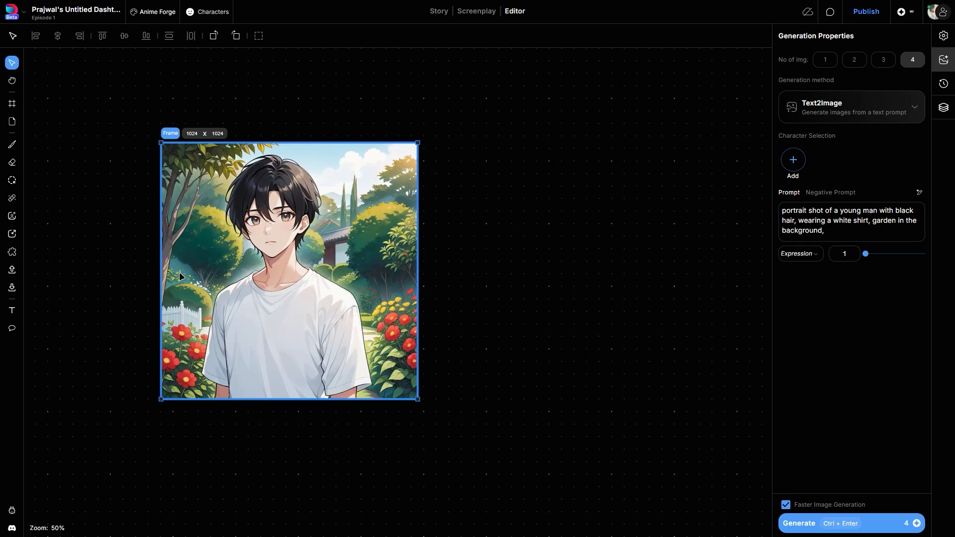
Mask the man's white shirt for inpainting, using a selection brush width of 30.
click(15, 181)
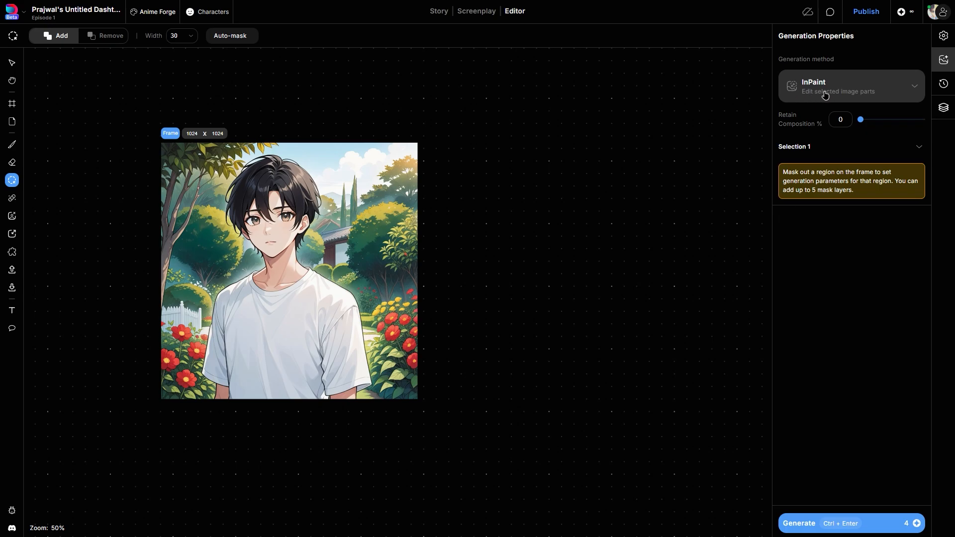
click(191, 36)
click(180, 156)
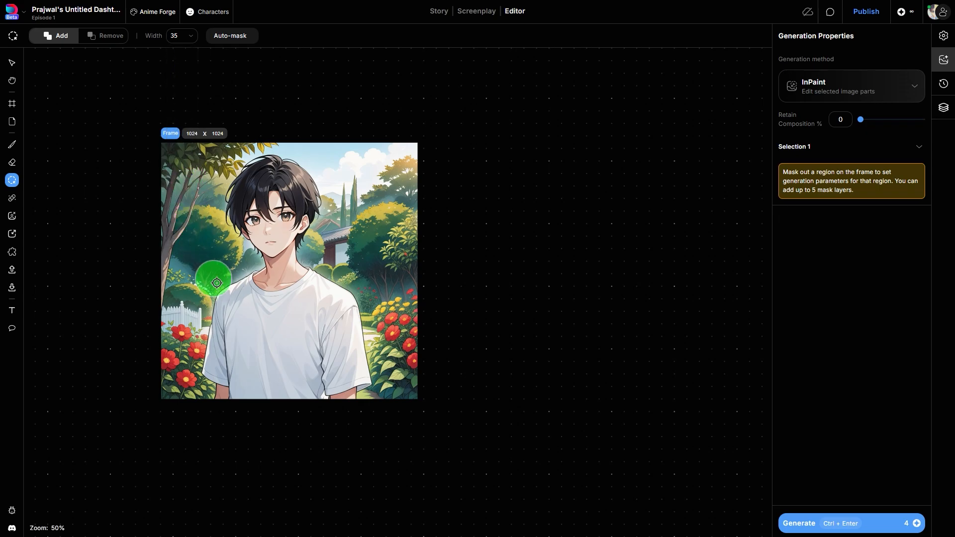
click(189, 36)
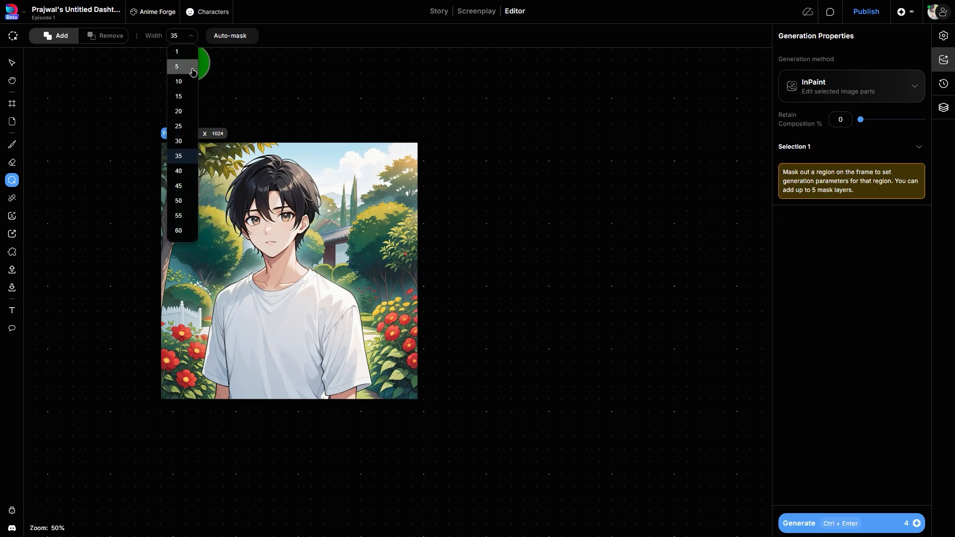
click(178, 141)
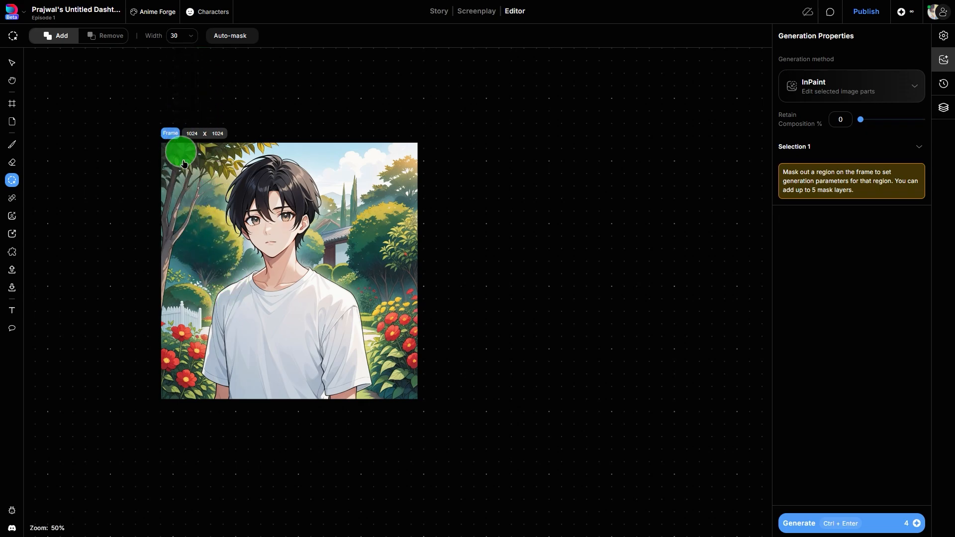
click(248, 278)
mouse_move(238, 282)
mouse_down()
mouse_move(308, 280)
mouse_move(355, 300)
mouse_move(325, 285)
mouse_move(349, 313)
mouse_move(235, 296)
mouse_move(327, 322)
mouse_move(368, 362)
mouse_move(362, 396)
mouse_move(337, 337)
mouse_move(318, 388)
mouse_move(298, 387)
mouse_move(280, 345)
mouse_move(236, 390)
mouse_move(217, 335)
mouse_move(217, 401)
mouse_move(326, 356)
mouse_move(328, 292)
mouse_move(352, 403)
mouse_move(245, 289)
mouse_up()
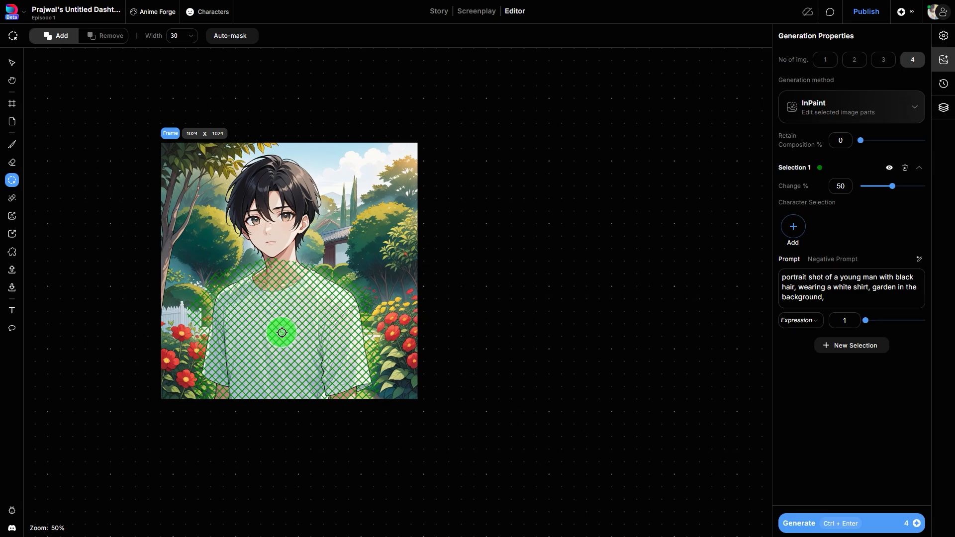
Inpaint the masked shirt with Change at 100% and the prompt's shirt colour changed to red.
drag(893, 187, 926, 188)
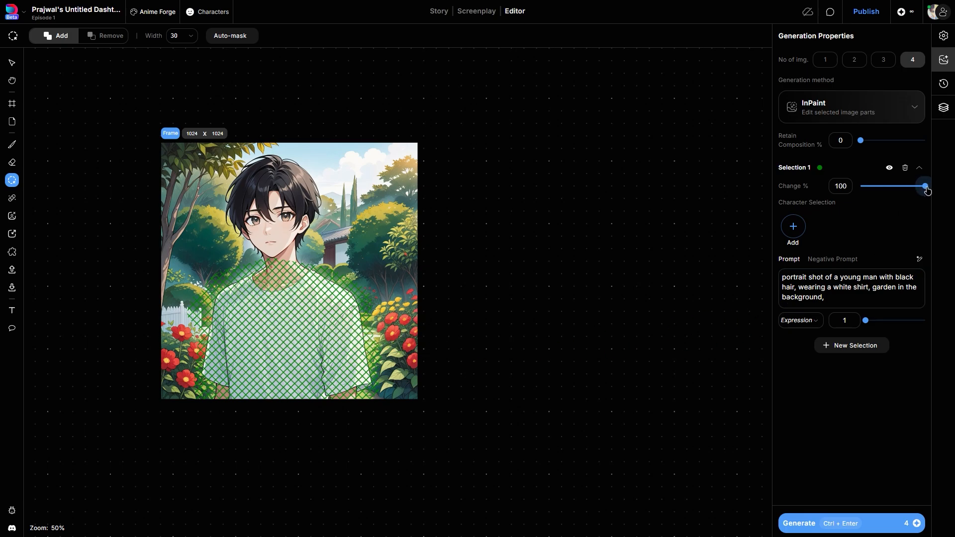
drag(853, 289, 836, 293)
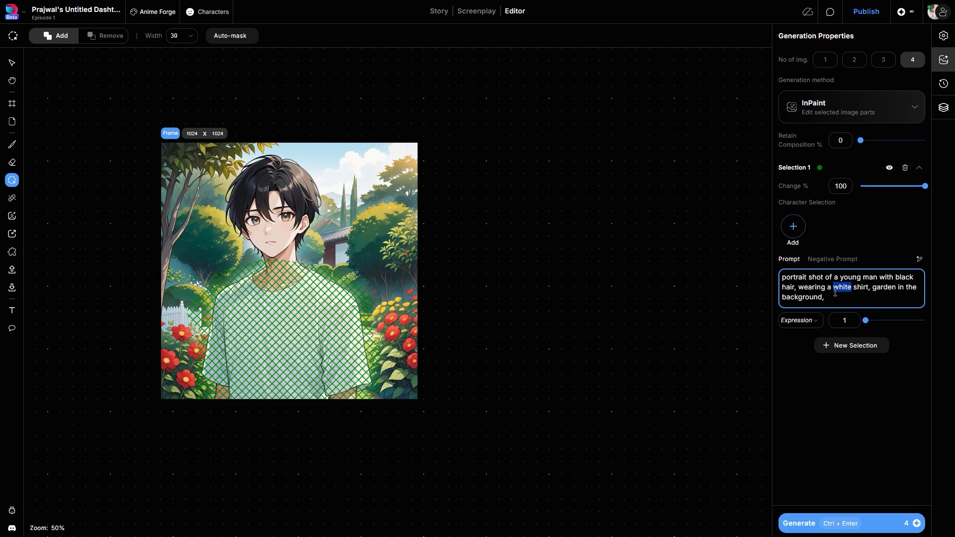
text(red)
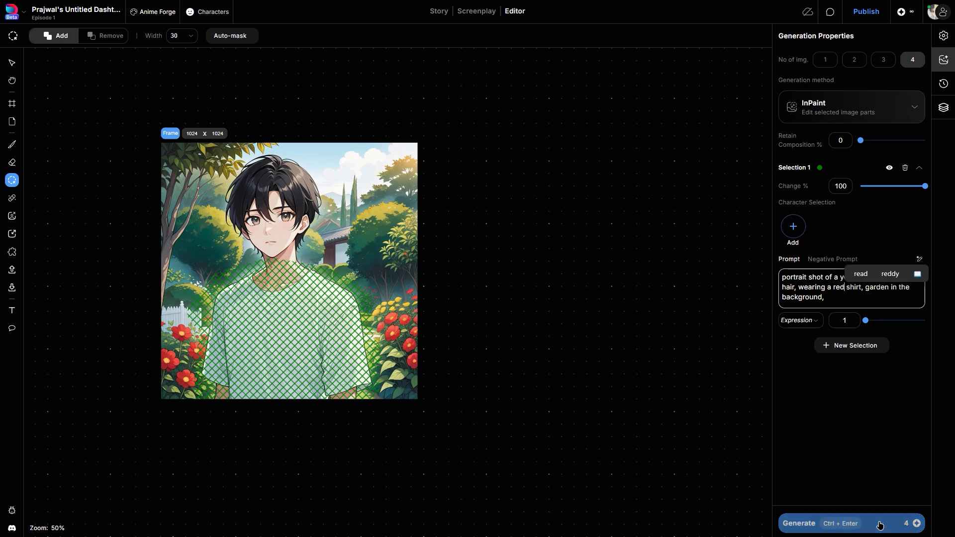
click(879, 525)
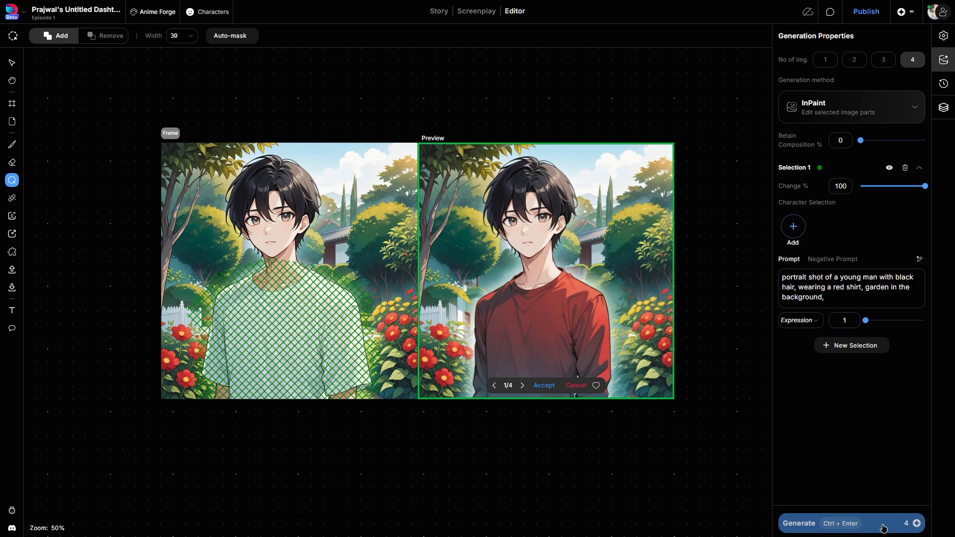
Compare the four inpainted red-shirt previews.
click(522, 389)
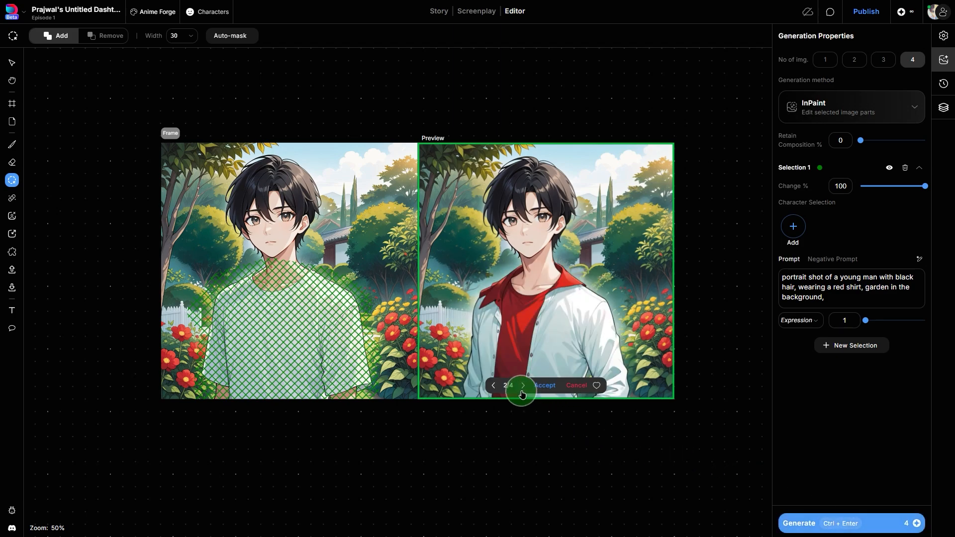
click(522, 391)
click(522, 391)
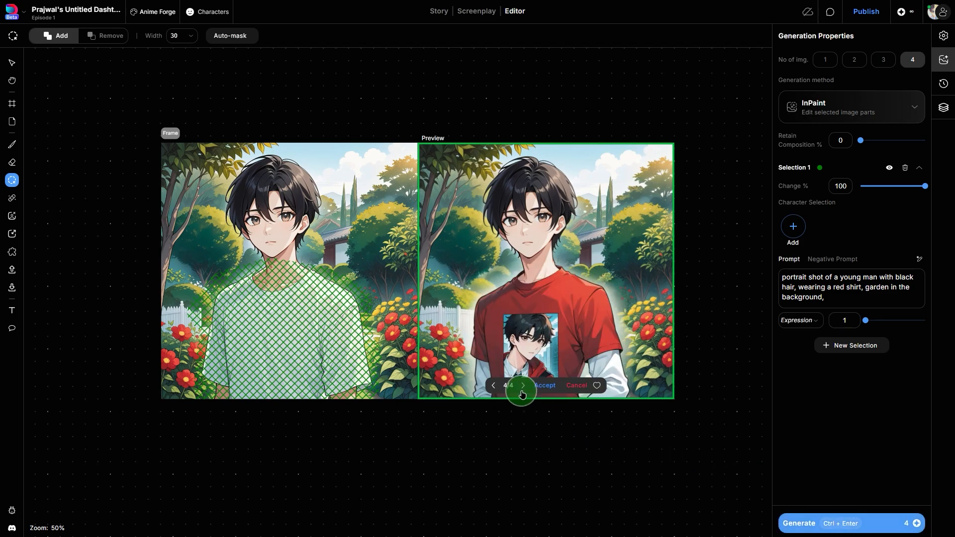
click(522, 393)
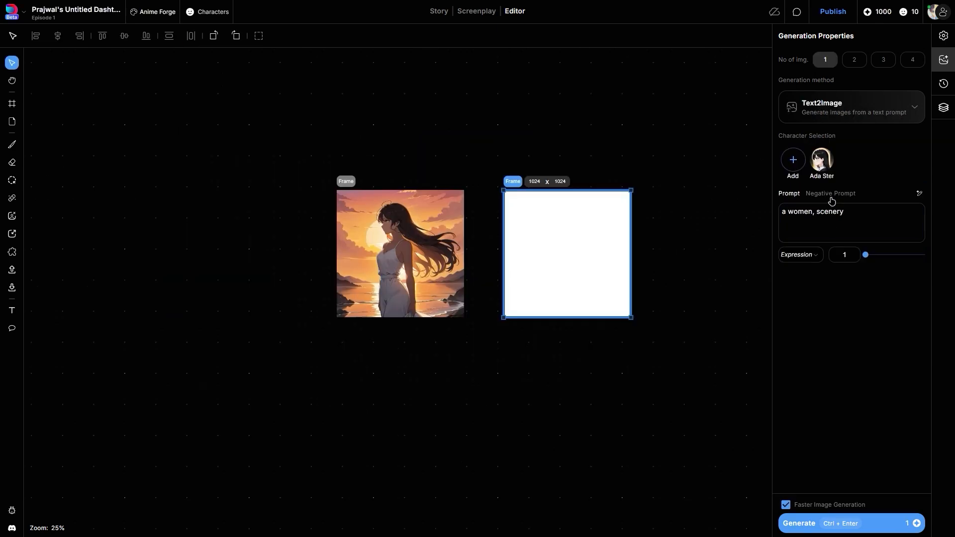
Add the negative prompt "river, mountain" to the empty frame and generate four images of the woman.
click(832, 194)
click(818, 222)
text(river)
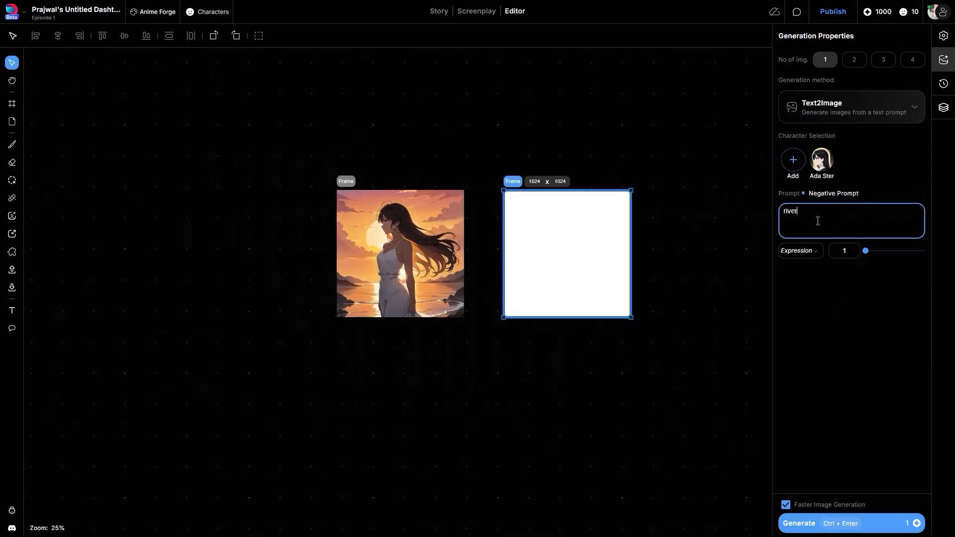
text(, mountain)
click(913, 60)
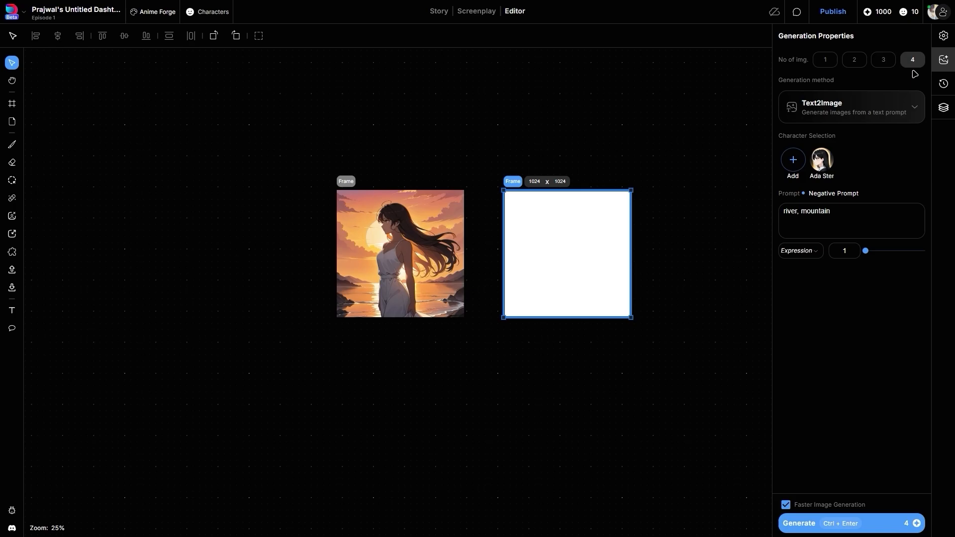
click(877, 522)
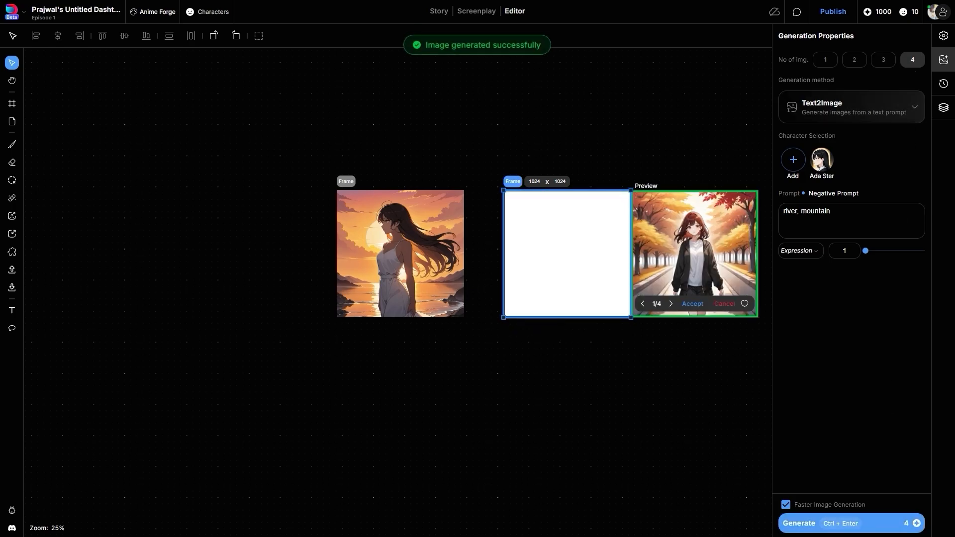
Go through the generated images of the woman and accept the fourth, in the black sleeveless top.
click(670, 304)
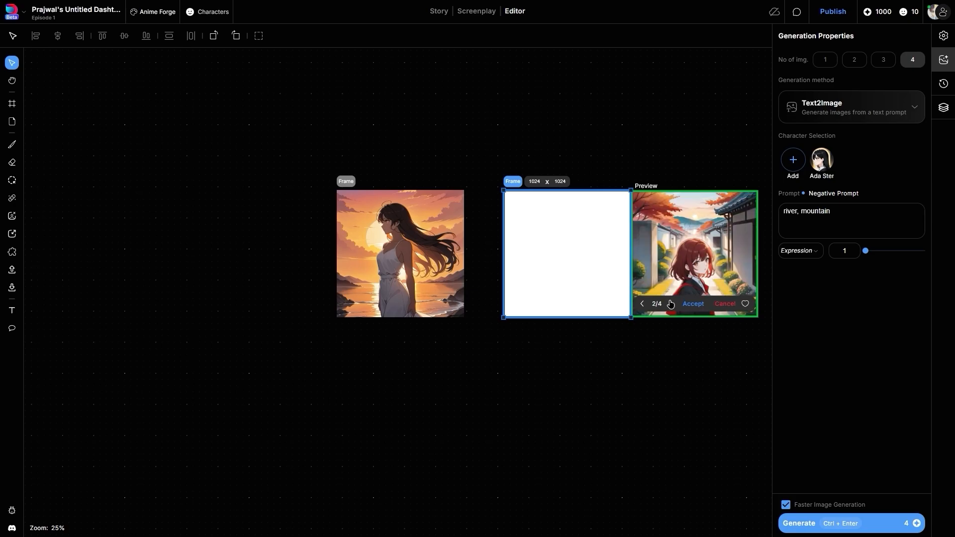
click(671, 304)
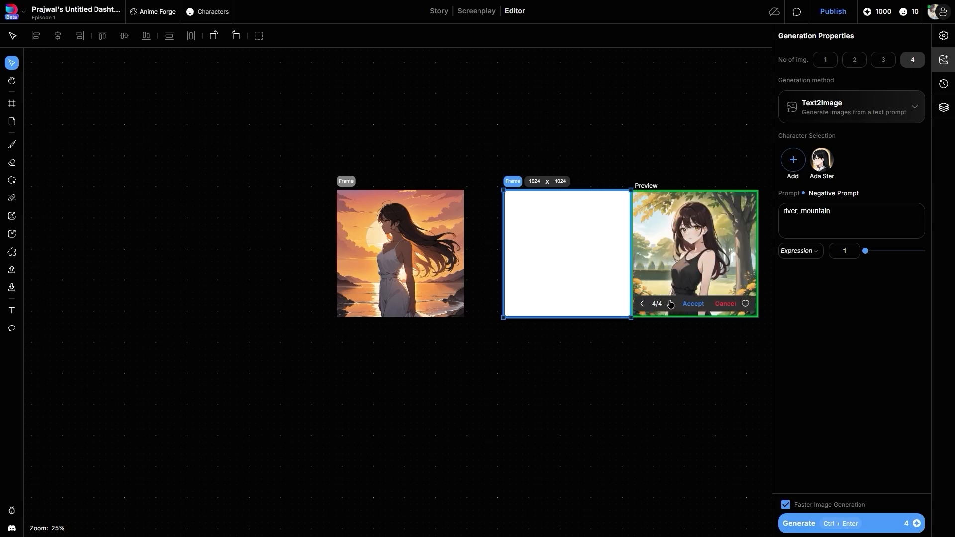
click(693, 304)
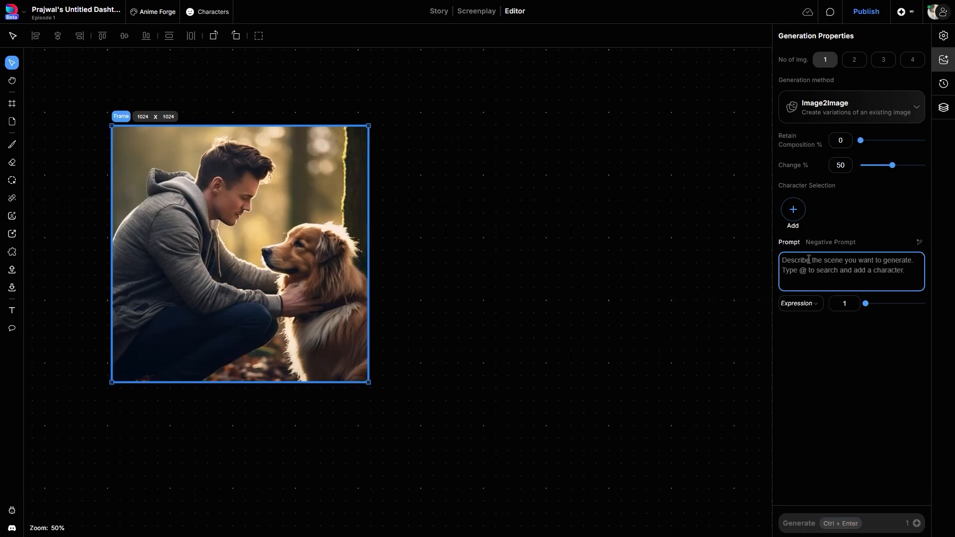
Generate four Image2Image variations of the man-and-dog photo with Change at 90% and the prompt "a man and a dog".
click(912, 60)
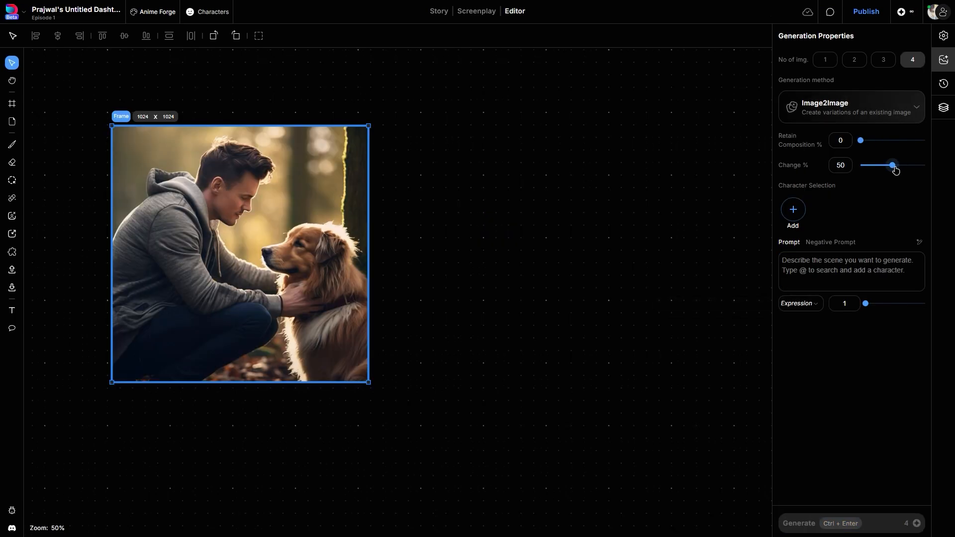
drag(893, 165, 919, 165)
click(862, 274)
text(a man and a dog)
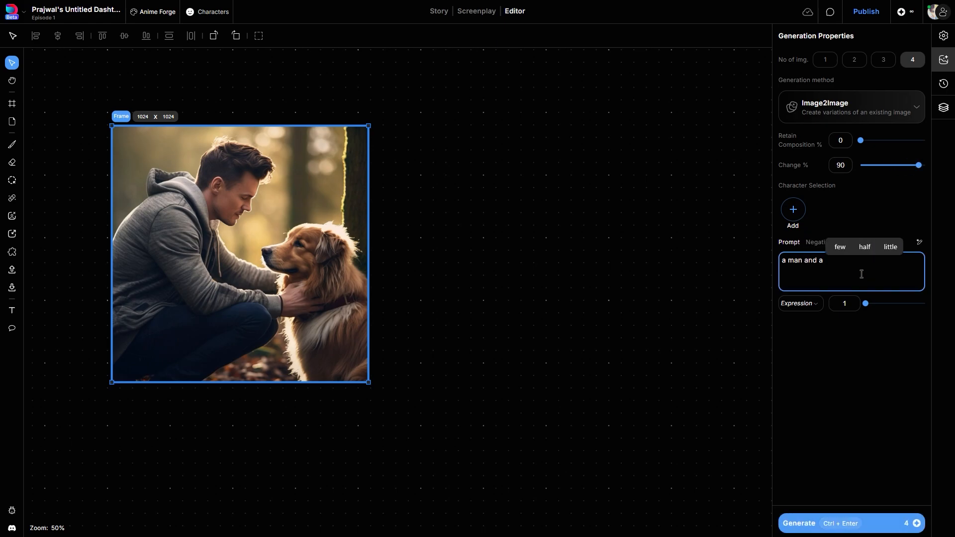
click(879, 524)
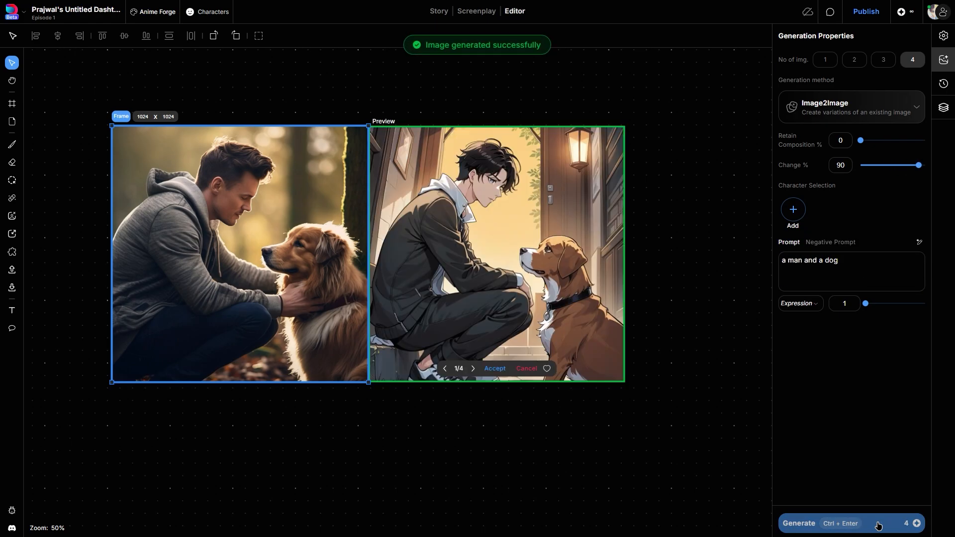
Compare the generated man-and-dog variations and accept one into the frame.
click(473, 369)
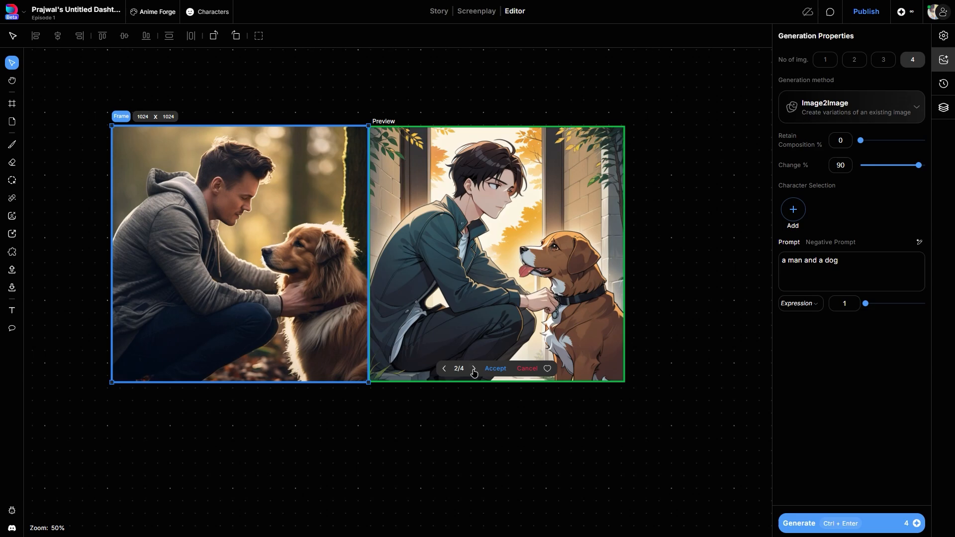
click(473, 369)
click(444, 370)
click(444, 369)
click(493, 371)
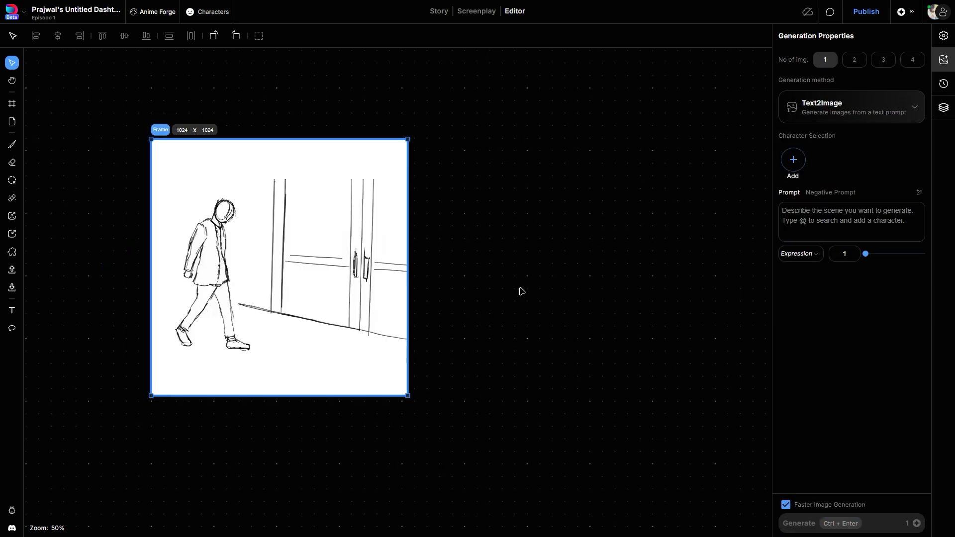
Set the generation method of the sketch frame to Storyboard2Comic.
click(848, 111)
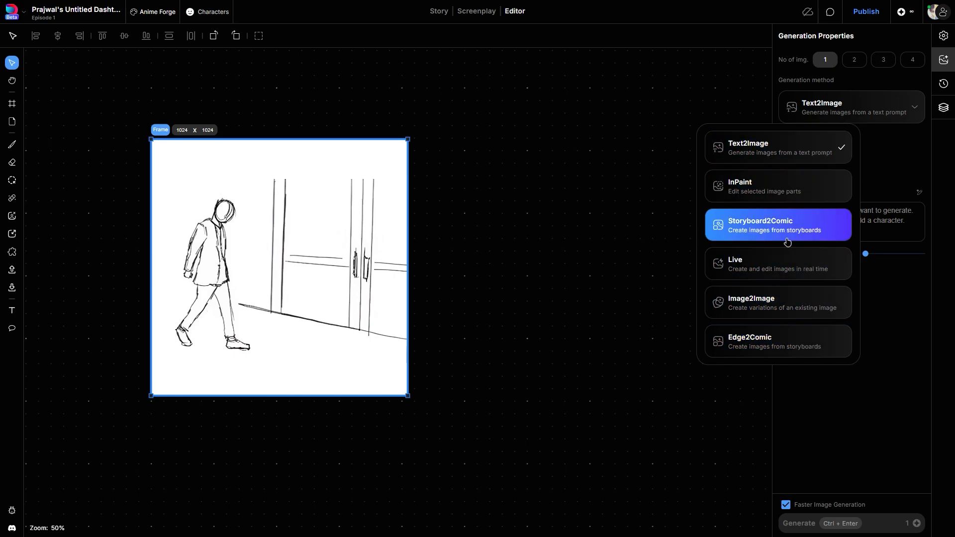
click(769, 233)
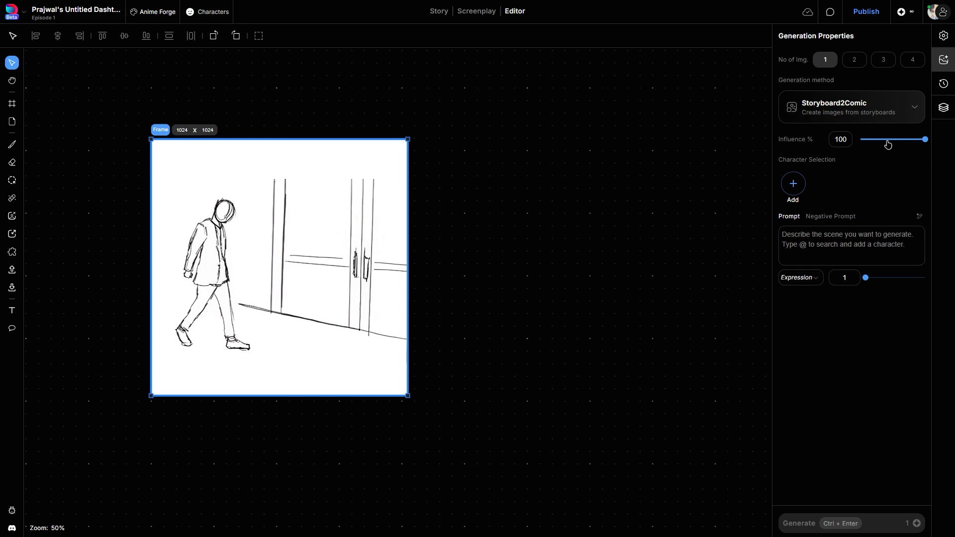
click(875, 103)
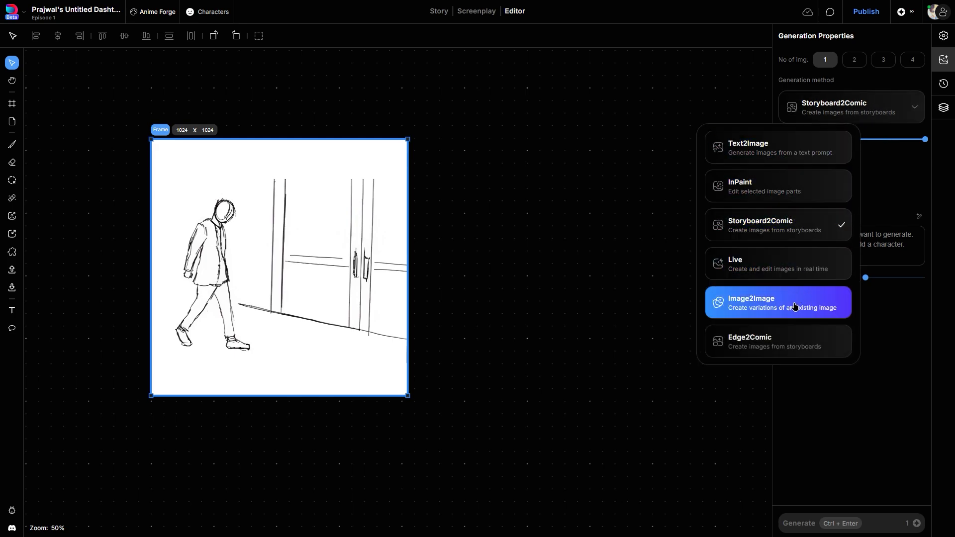
click(892, 117)
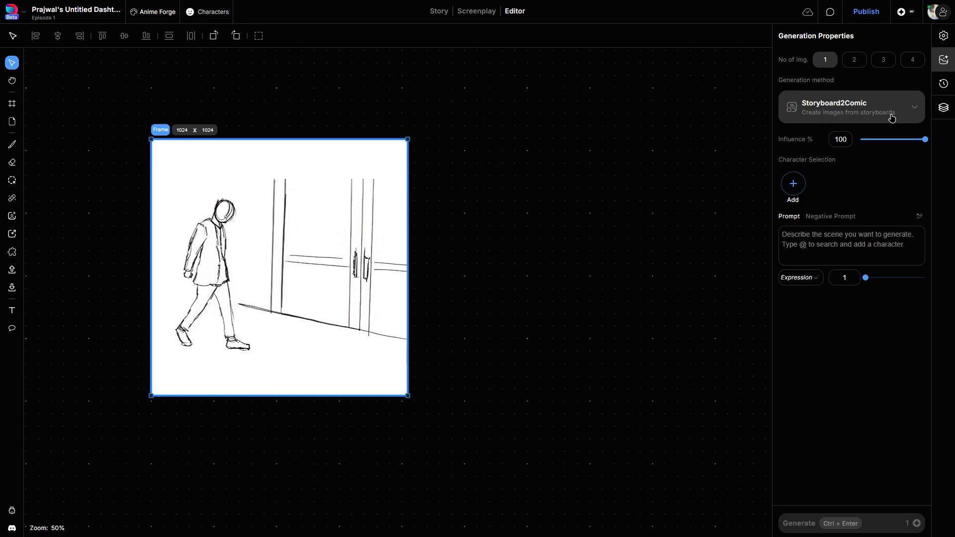
Move the sketch of the walking figure out of its frame to the empty canvas beside it, and select the empty frame.
click(484, 262)
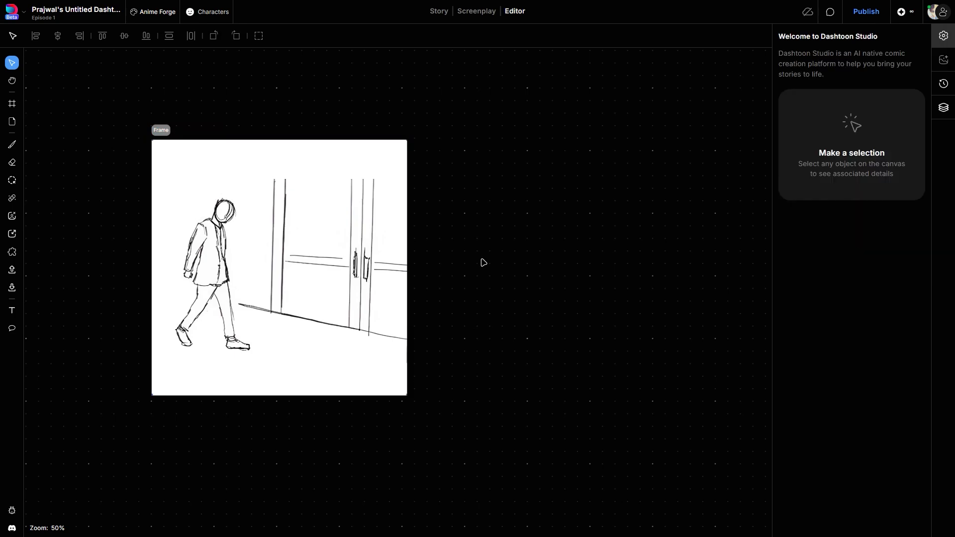
click(339, 249)
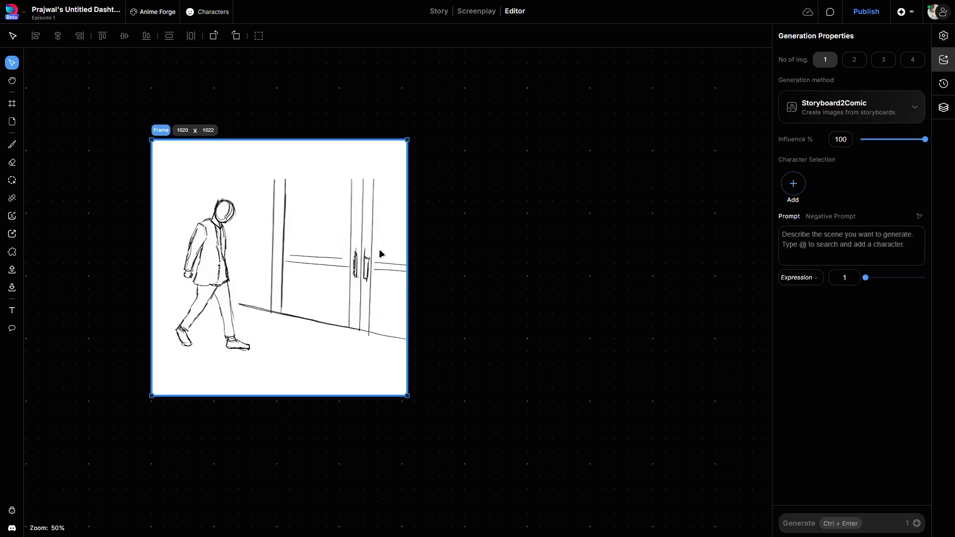
double_click(324, 236)
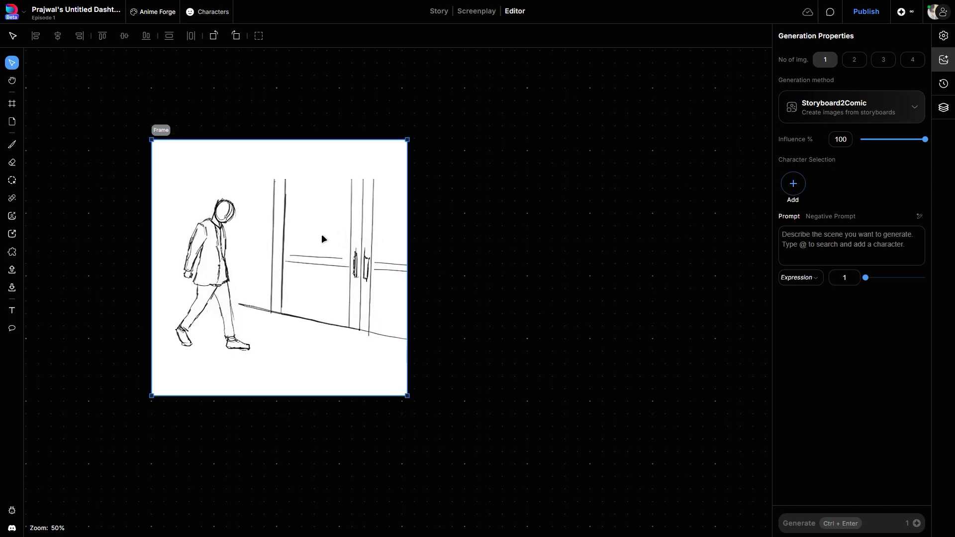
drag(326, 238, 665, 234)
click(164, 198)
Draw a walking figure in a jacket in the empty frame with a black Hard Brush of width 1.
click(12, 144)
click(124, 35)
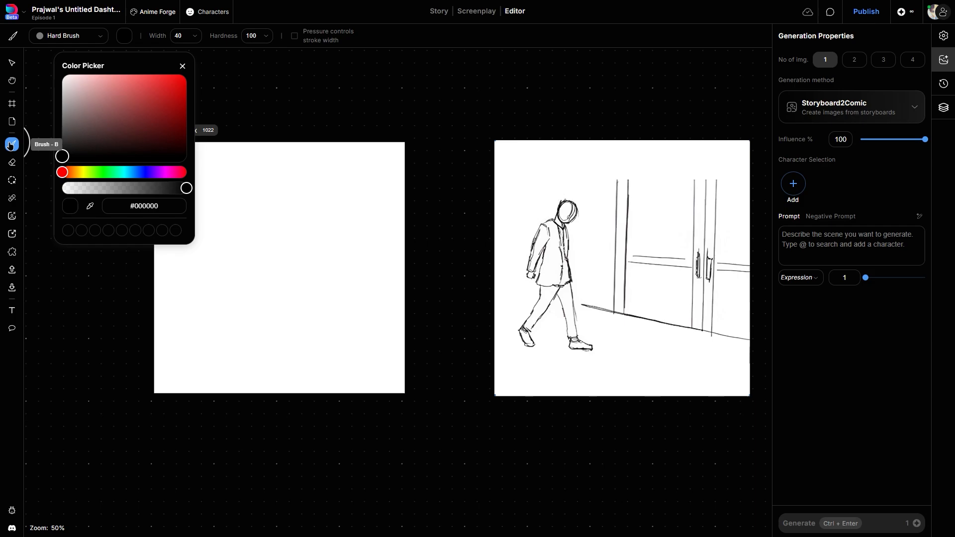
click(124, 36)
click(185, 35)
click(196, 209)
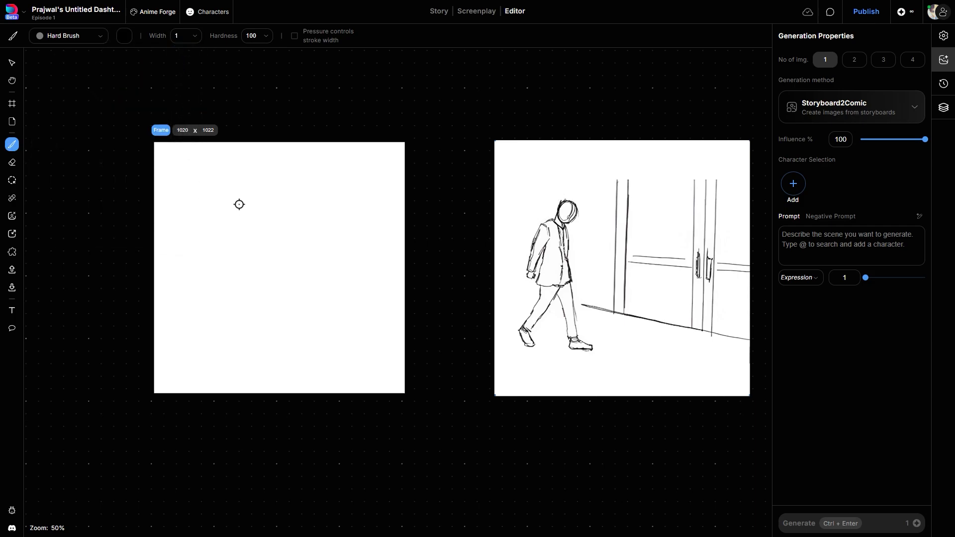
mouse_move(226, 201)
mouse_down()
mouse_move(209, 251)
mouse_move(224, 225)
mouse_move(205, 341)
mouse_up()
drag(222, 285, 201, 331)
mouse_move(232, 282)
mouse_down()
mouse_move(237, 325)
mouse_move(227, 332)
mouse_up()
drag(228, 334, 249, 343)
Draw the vertical door lines, handles, horizontal door details and slanted floor line beside the walking figure.
drag(291, 180, 291, 319)
drag(311, 185, 312, 323)
mouse_move(359, 187)
mouse_down()
mouse_move(360, 319)
mouse_move(370, 316)
mouse_up()
drag(382, 187, 382, 322)
drag(362, 240, 373, 255)
drag(316, 238, 353, 241)
drag(318, 248, 351, 252)
drag(386, 245, 403, 247)
drag(248, 302, 403, 327)
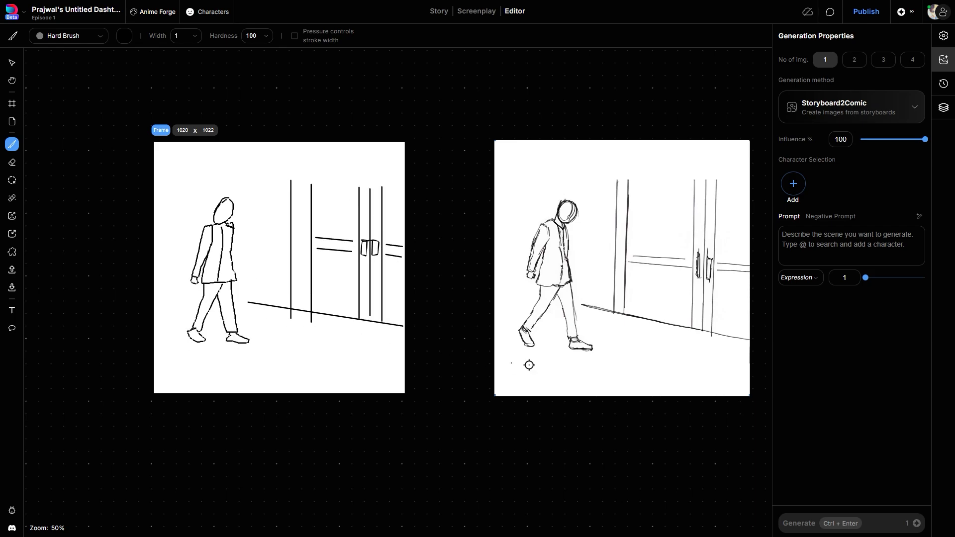
Generate four Storyboard2Comic images with Influence at 70% and the prompt "a lady walking towards a closed door".
click(846, 249)
text(a lady walking )
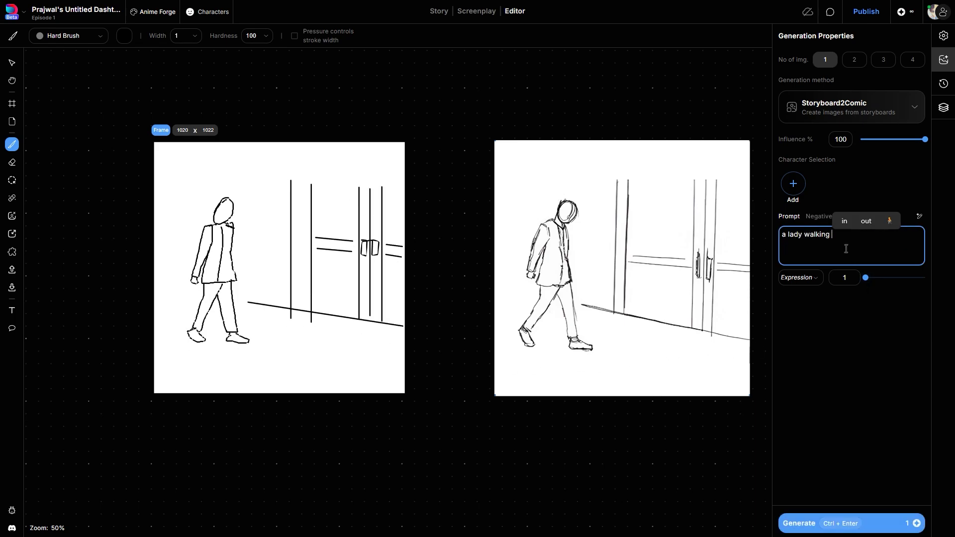
text(towards a closed door)
click(890, 172)
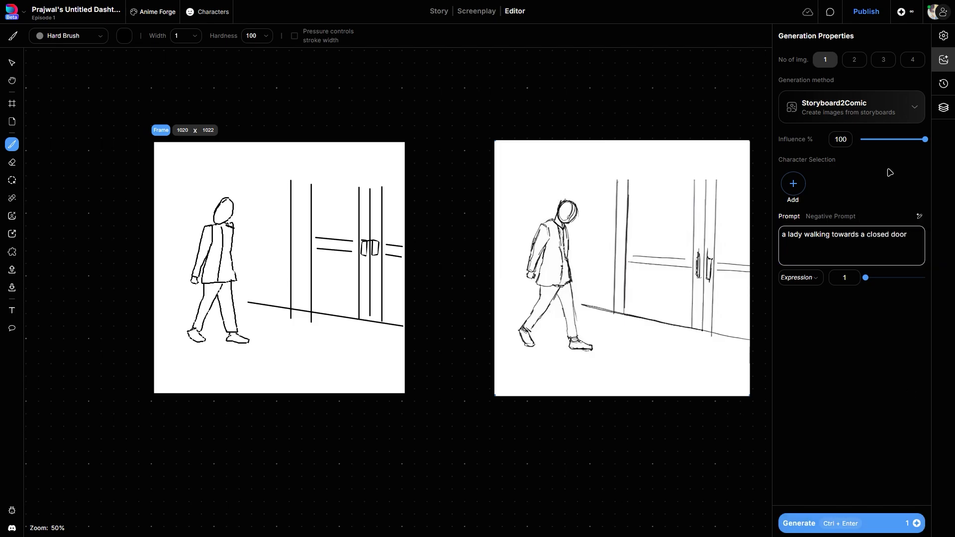
click(912, 59)
drag(926, 139, 906, 139)
click(886, 524)
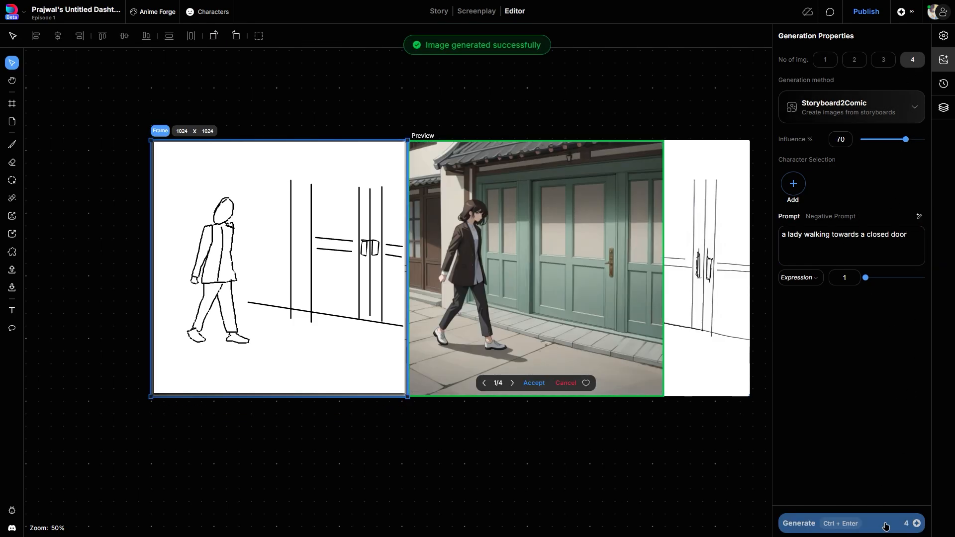
Go through the generated images of the walking lady and accept the fourth, with the brown doors.
click(512, 384)
click(512, 383)
click(512, 383)
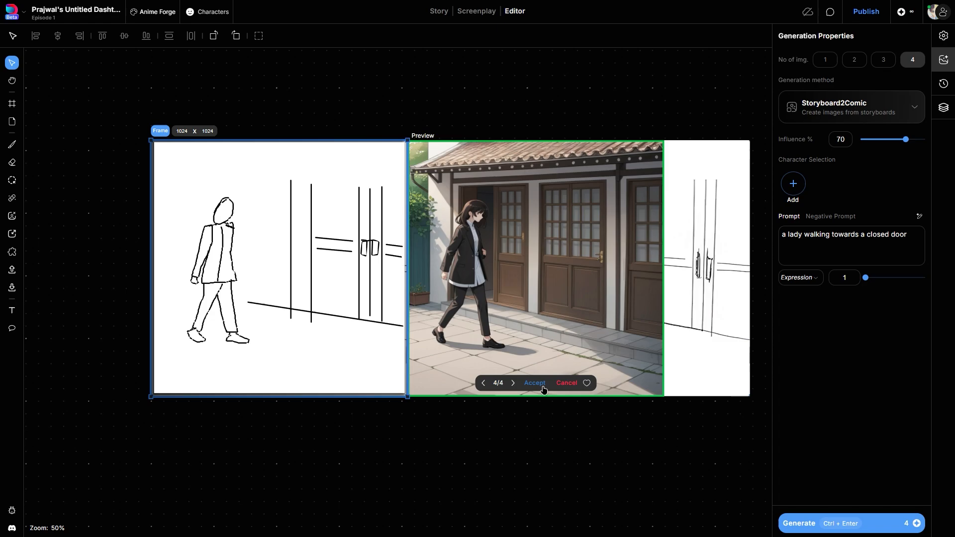
click(535, 383)
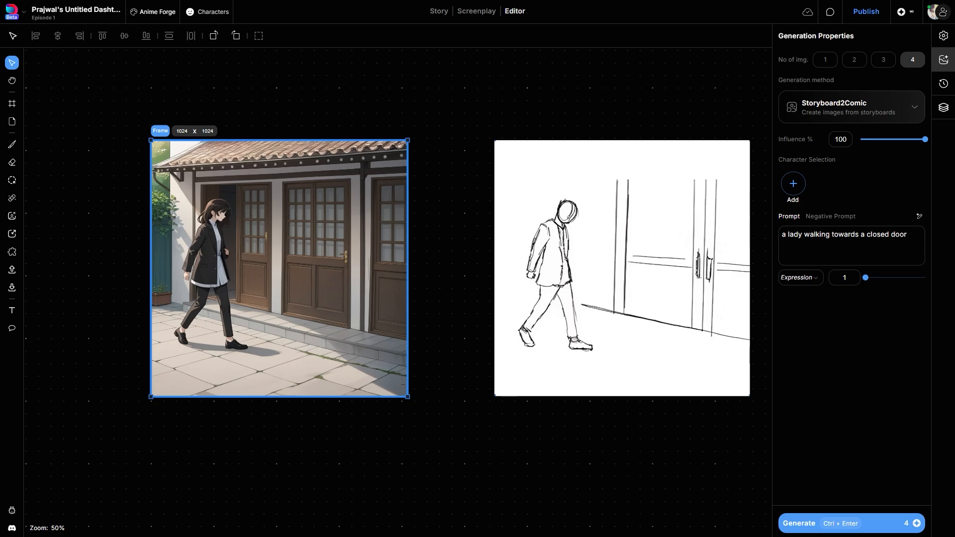
Generate four Edge2Comic images of the walking lady with Influence at 100% and the prompt "change the color to blue".
click(901, 106)
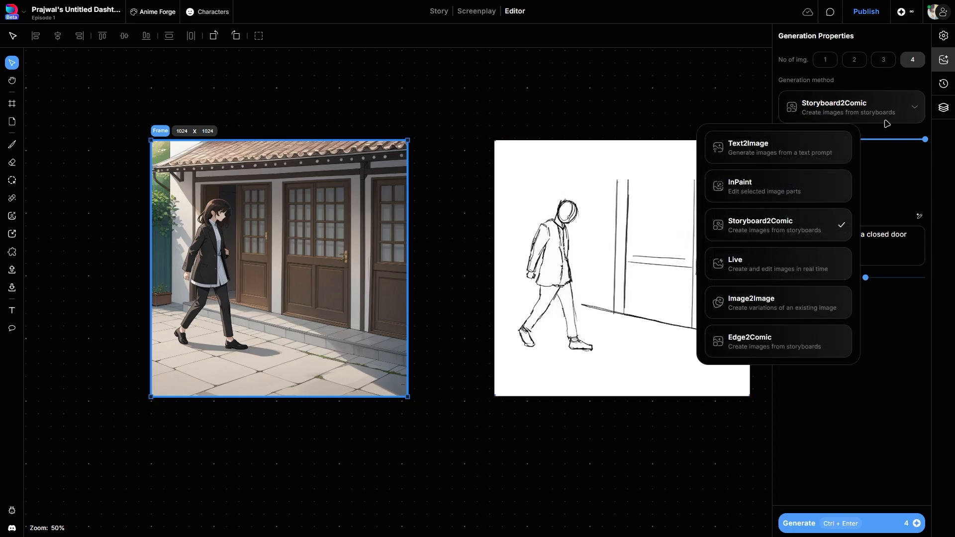
click(841, 340)
drag(909, 235, 824, 237)
key(ctrl+a)
text(change the color to blue)
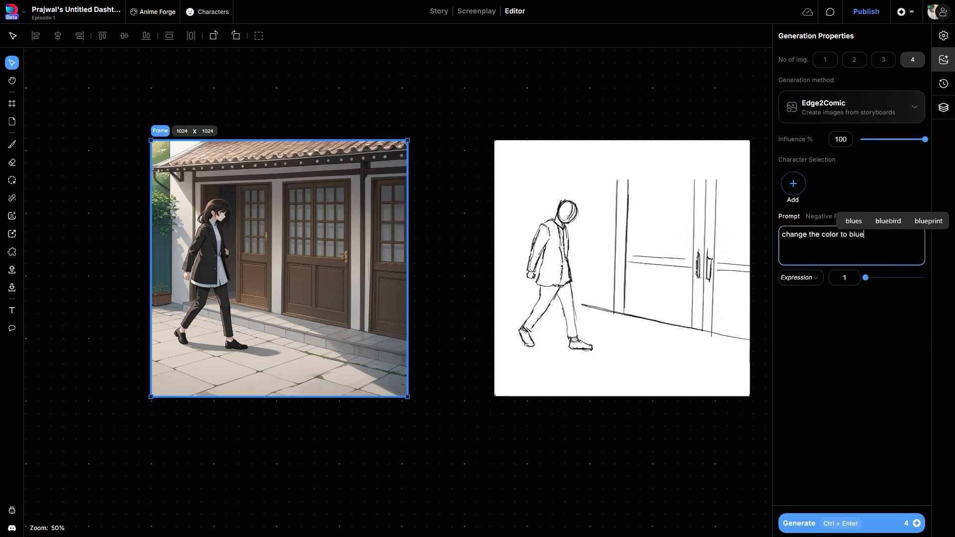
click(870, 526)
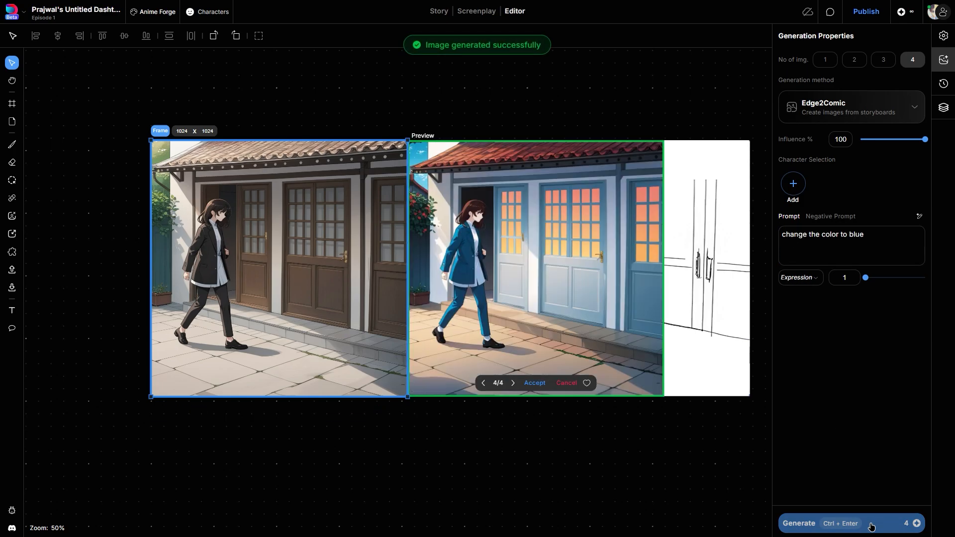
Compare the blue Edge2Comic variations and accept one into the frame.
click(513, 385)
click(513, 386)
click(513, 385)
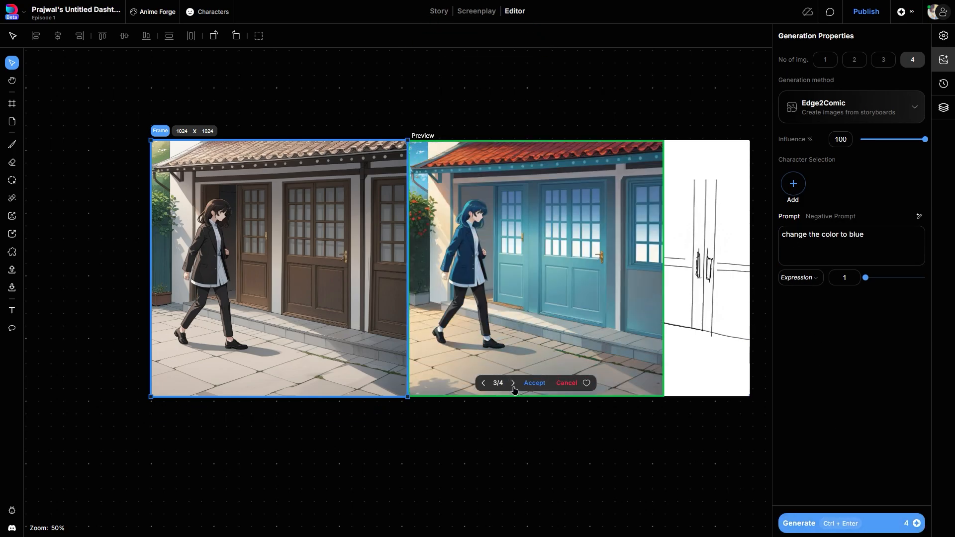
click(513, 383)
click(533, 383)
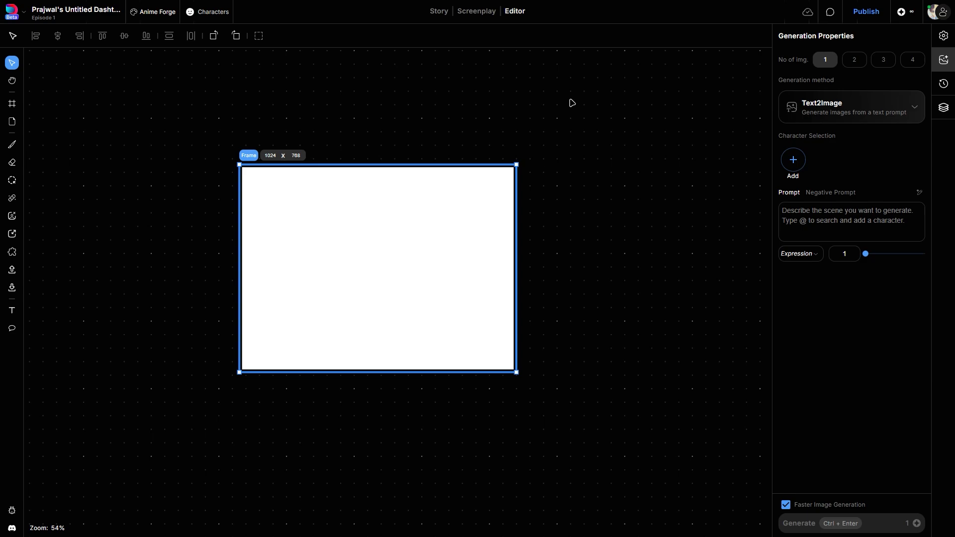
Switch the empty 1024 x 768 frame to Live generation with the prompt "House near a lake" and shift it so the whole preview fits.
click(882, 112)
click(811, 258)
click(820, 220)
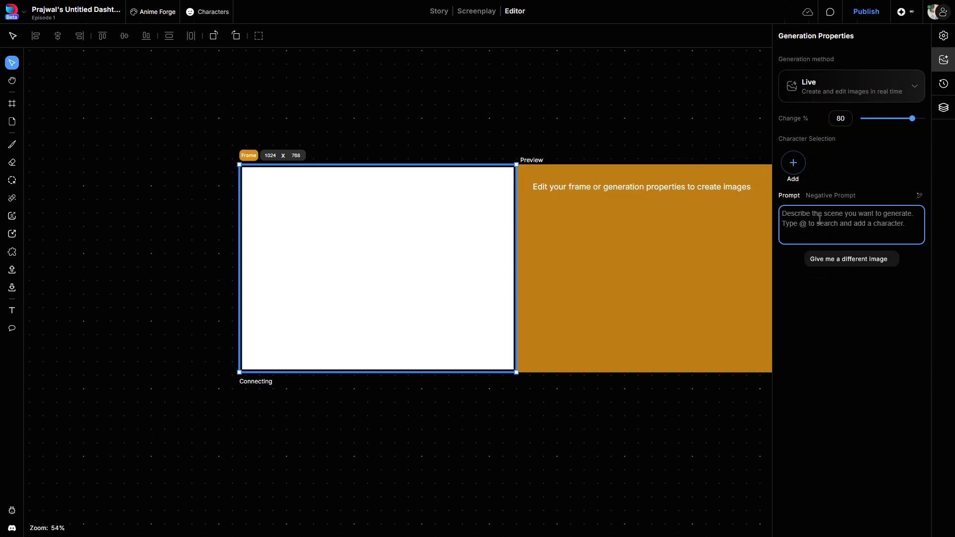
text(House near a lake)
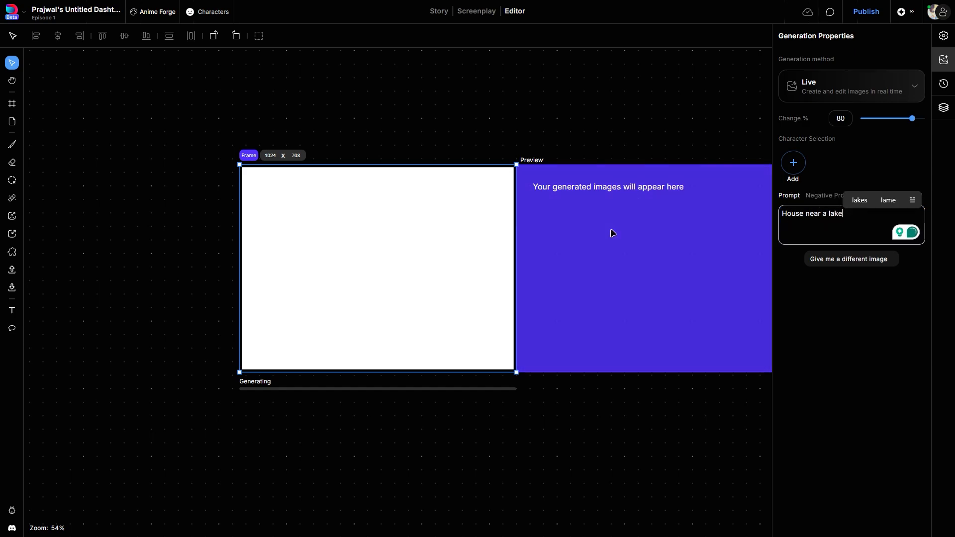
drag(425, 237, 393, 236)
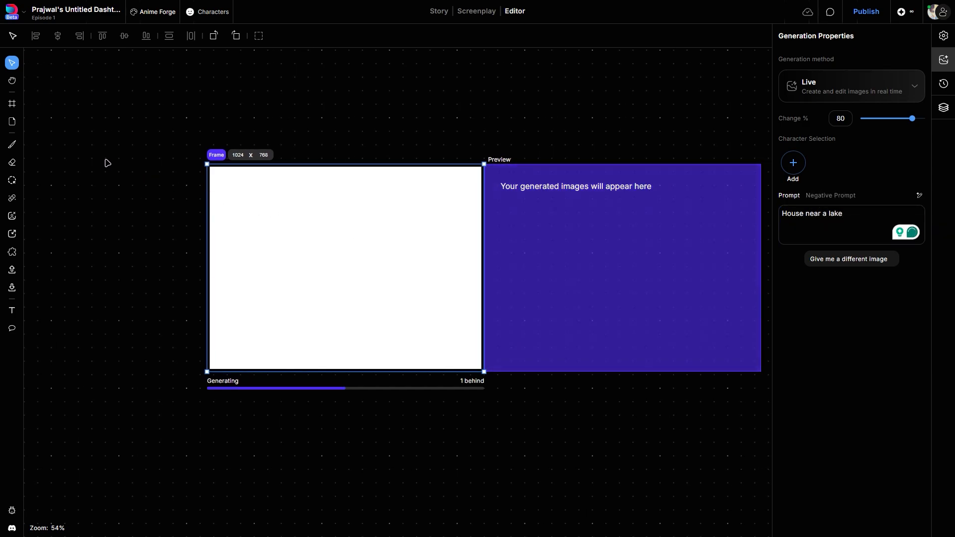
Paint the live frame's background solid blue and add a round #fceec2 moon in the sky with a 36-width brush.
click(12, 145)
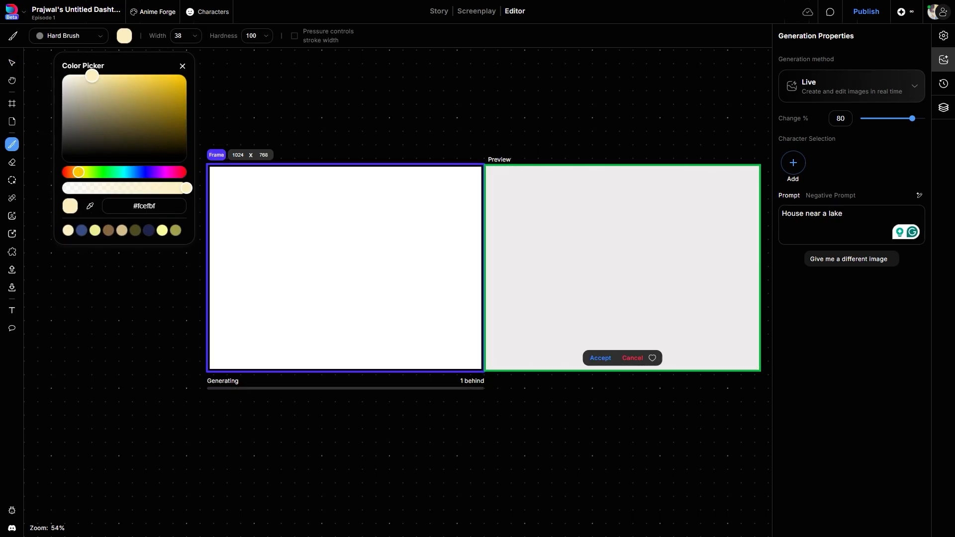
click(90, 206)
drag(219, 171, 205, 149)
click(90, 206)
click(90, 206)
click(90, 206)
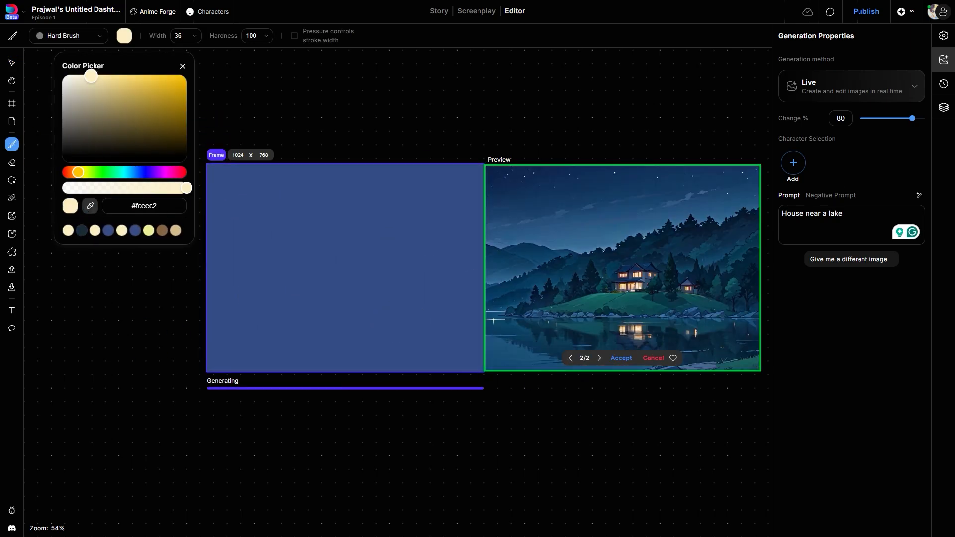
click(257, 206)
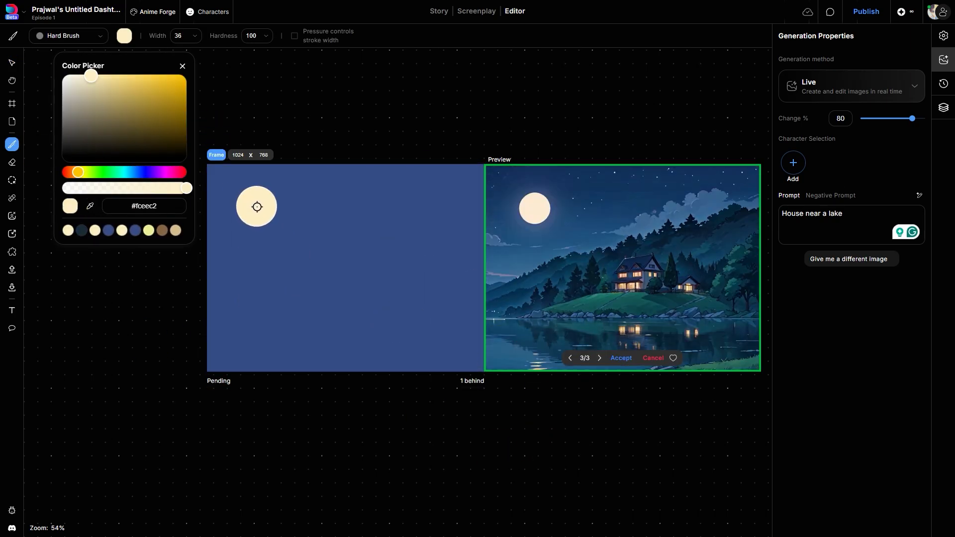
Paint a dark #132935 hill in the foreground and #1f4065 mountains in the distance, using colors sampled with the eyedropper.
click(90, 206)
mouse_move(220, 314)
mouse_down()
mouse_move(273, 287)
mouse_move(353, 287)
mouse_move(295, 319)
mouse_move(372, 359)
mouse_move(311, 333)
mouse_up()
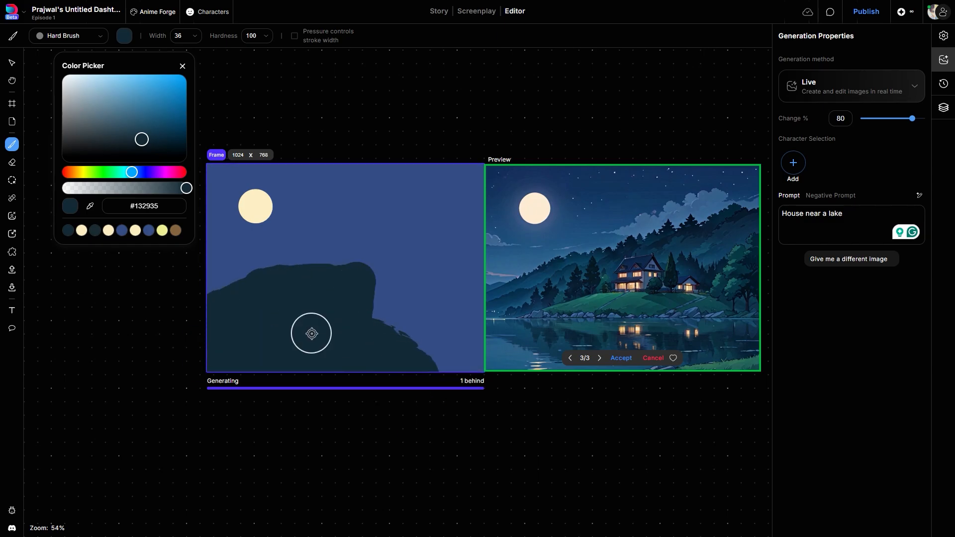
click(90, 206)
click(572, 199)
key([)
mouse_move(395, 316)
mouse_down()
mouse_move(442, 292)
mouse_move(483, 298)
mouse_up()
key(])
mouse_move(412, 319)
mouse_down()
mouse_move(441, 293)
mouse_move(488, 305)
mouse_up()
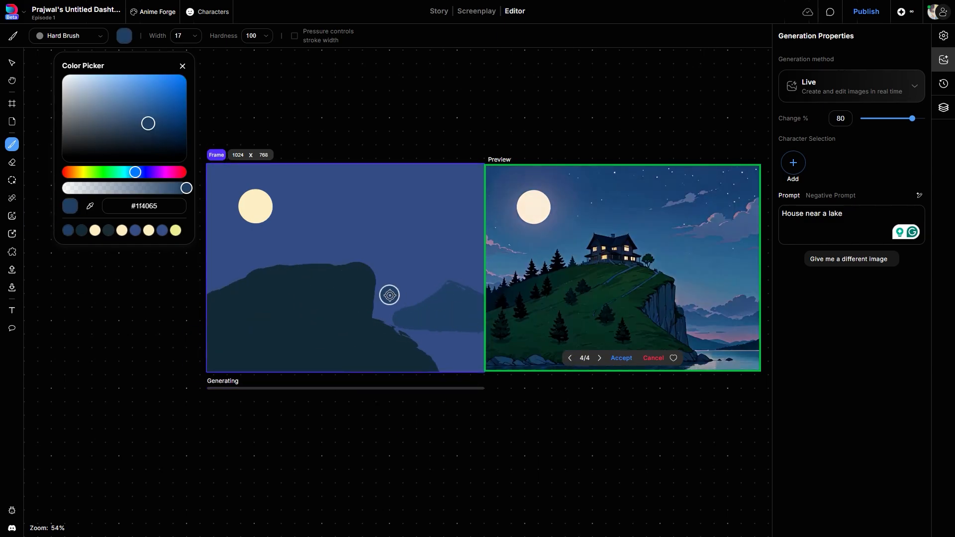
Paint a house with blue walls and a #071429 roof on the hill, and accept the seventh live preview into the frame.
click(91, 206)
click(604, 244)
key(])
mouse_move(357, 281)
mouse_down()
mouse_move(292, 239)
mouse_move(326, 250)
mouse_up()
click(90, 206)
click(608, 243)
key([)
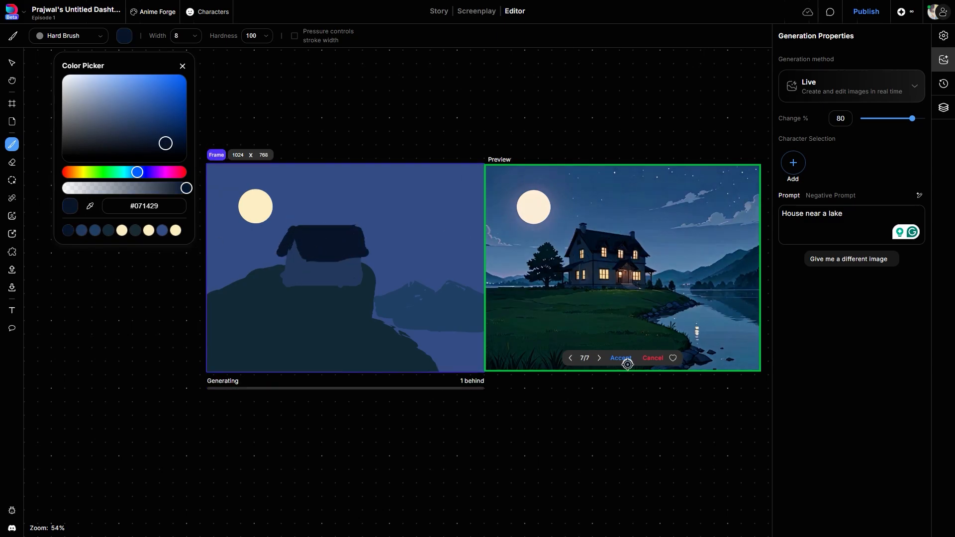
click(623, 359)
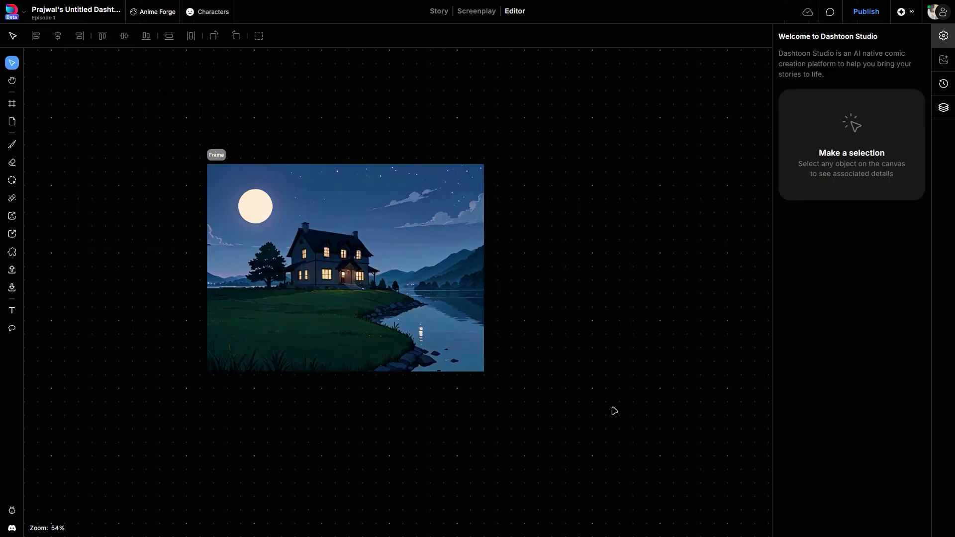